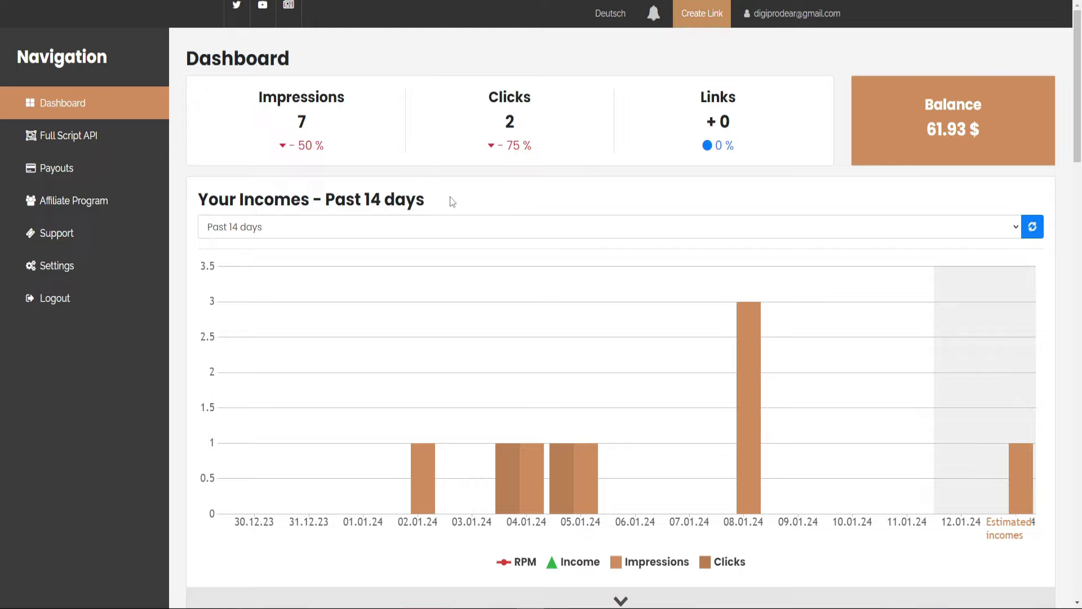
Step: Look over the dashboard's income chart and the Your Links section for the past 14 days
scroll(451, 200, "down", 2)
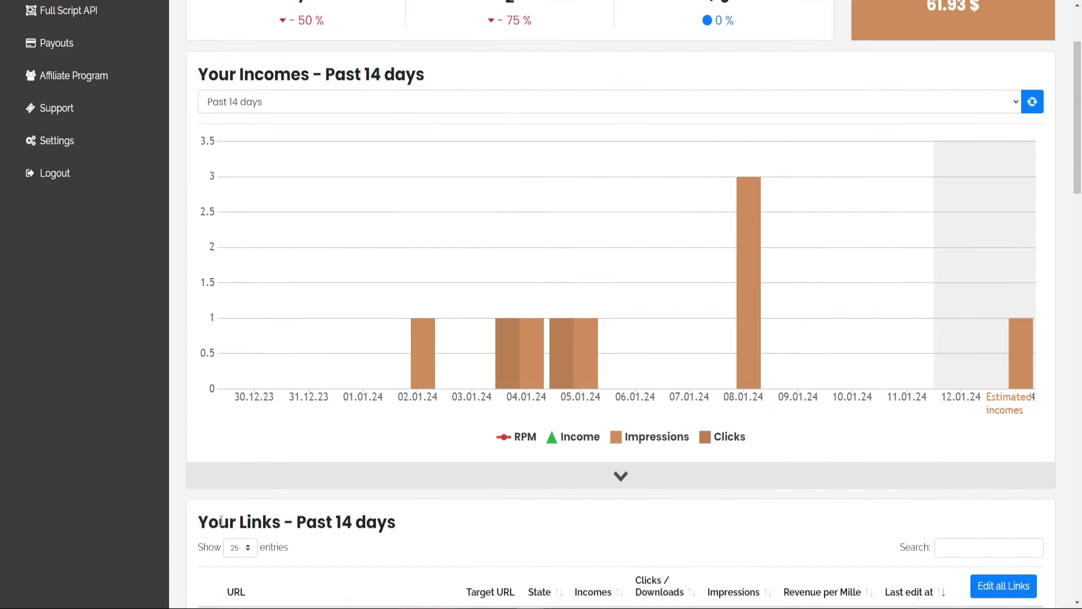
left_click_drag(198, 521, 297, 523)
left_click(332, 522)
scroll(379, 442, "up", 2)
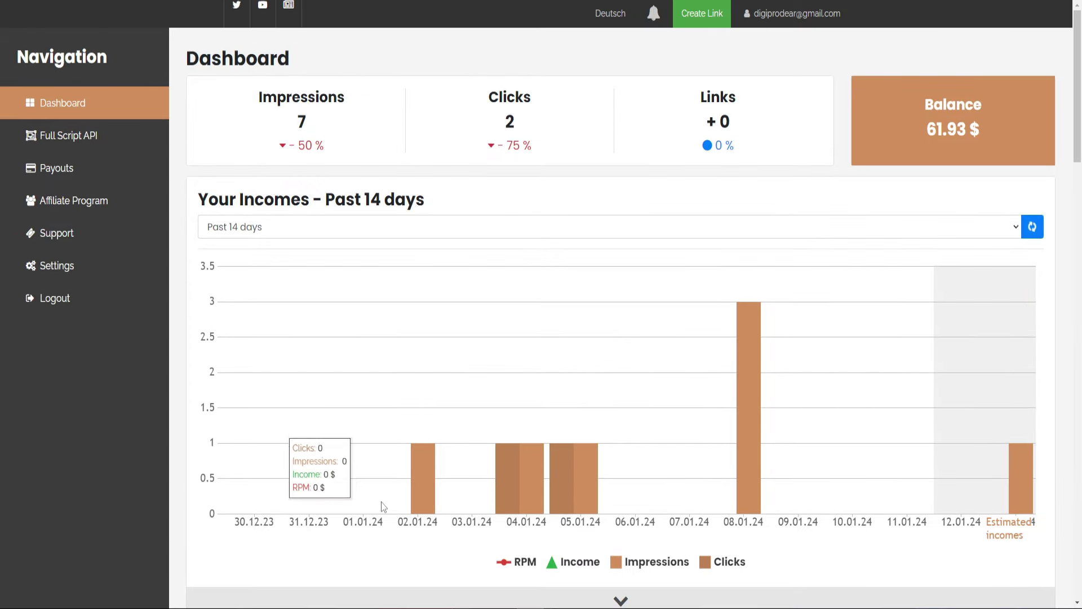
Step: Read the program policies at the end of the dashboard, including the guidelines for linked websites and traffic sources
key("End")
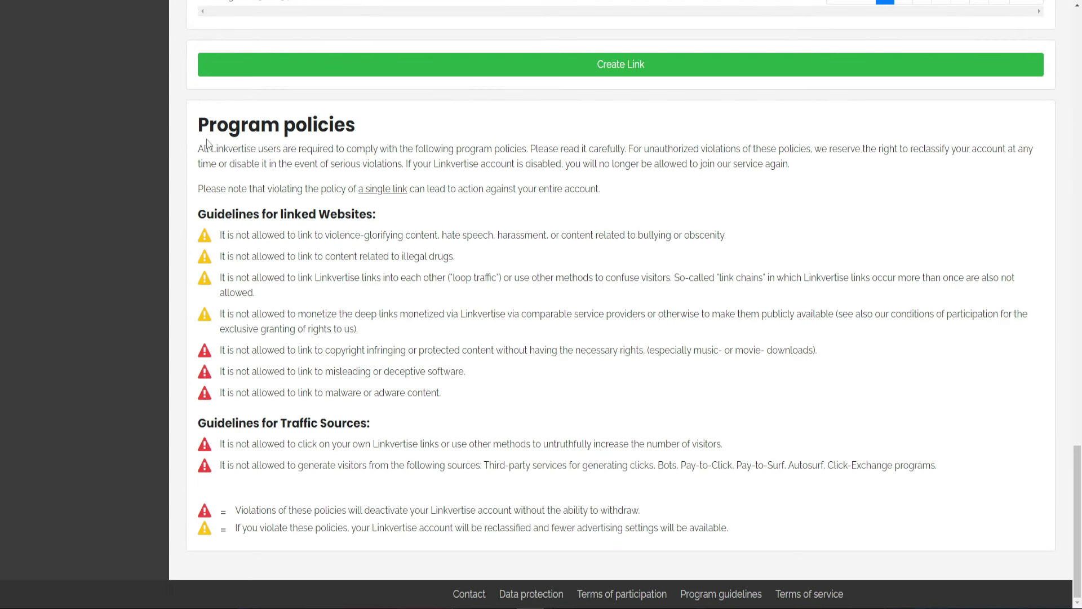
left_click_drag(208, 125, 363, 128)
left_click(363, 129)
left_click_drag(200, 125, 373, 129)
left_click(373, 125)
left_click_drag(198, 214, 379, 217)
left_click(384, 222)
left_click_drag(200, 427, 375, 422)
left_click(374, 421)
left_click_drag(233, 534, 691, 547)
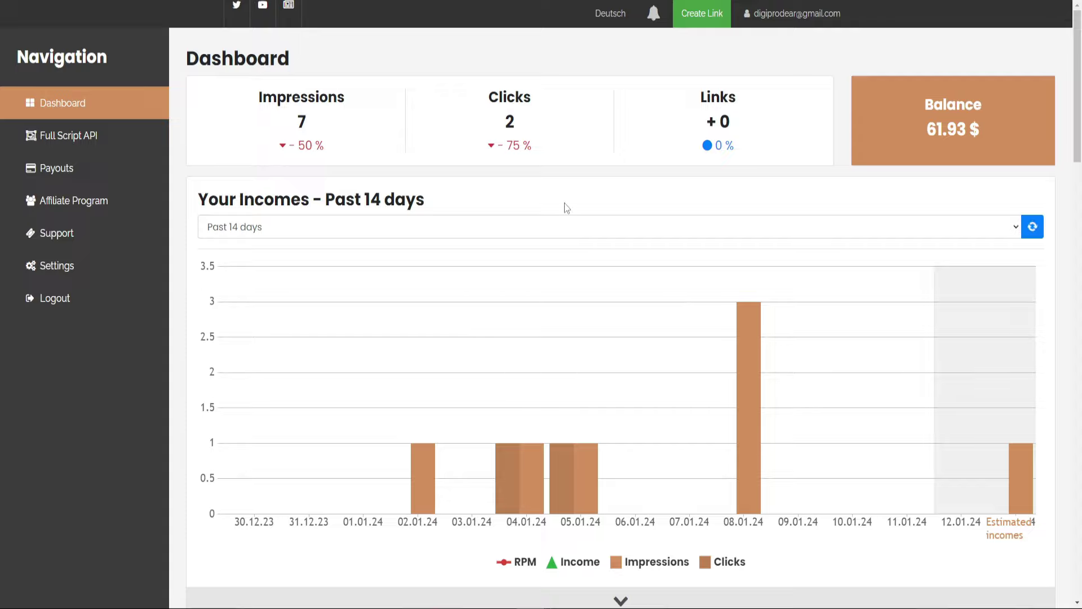
Step: Open the Payouts page and examine the minimum payout requirement against the current balance
left_click(77, 175)
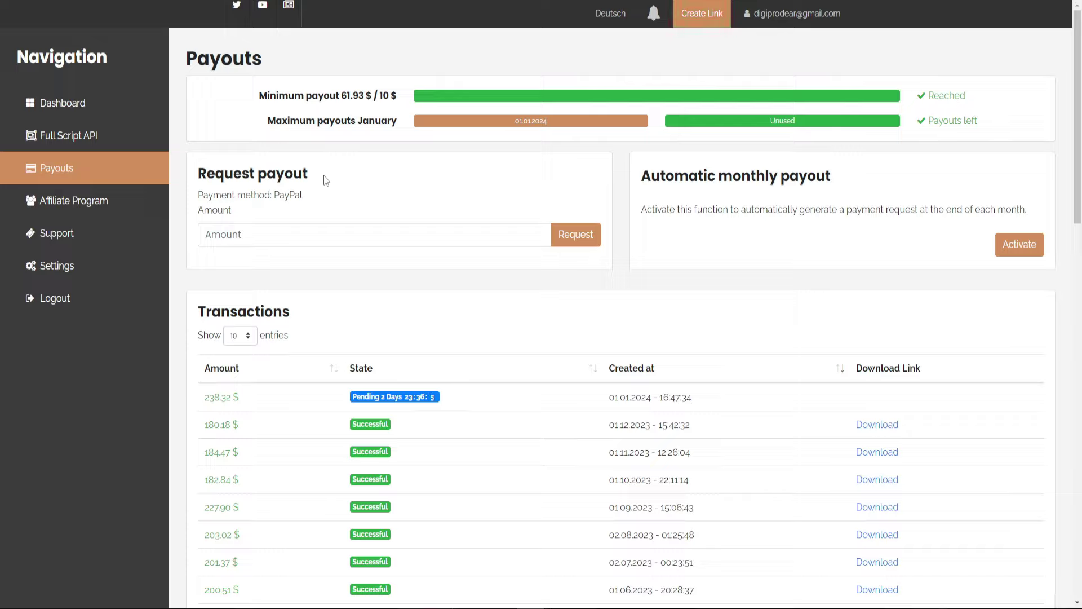
left_click_drag(187, 58, 380, 95)
left_click(259, 103)
left_click(388, 95)
left_click(384, 99)
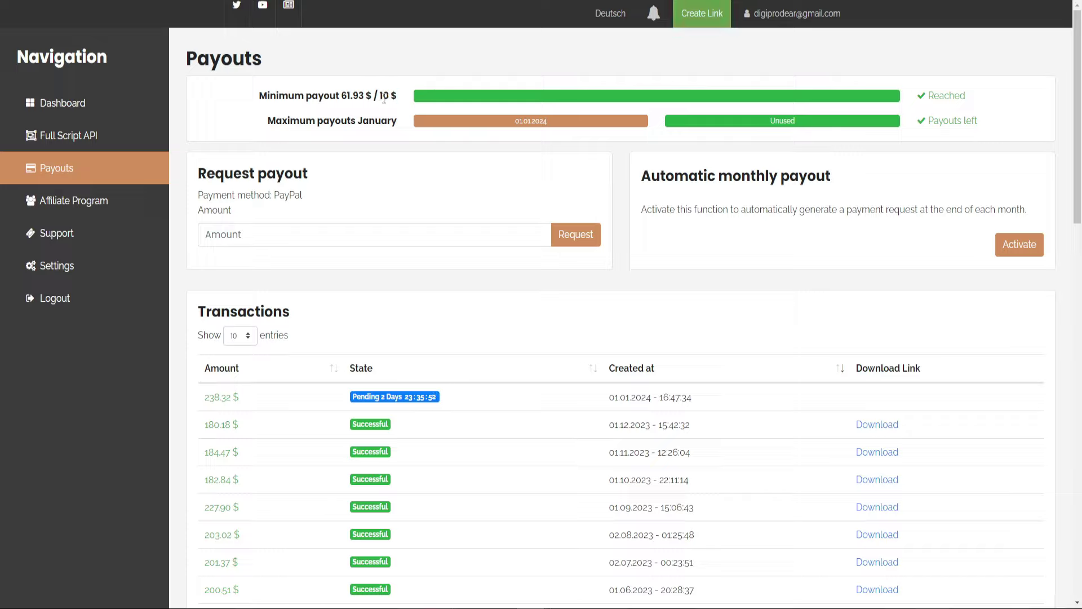
mouse_move(334, 97)
left_mouse_down()
mouse_move(413, 104)
mouse_move(335, 95)
left_mouse_up()
left_click(403, 106)
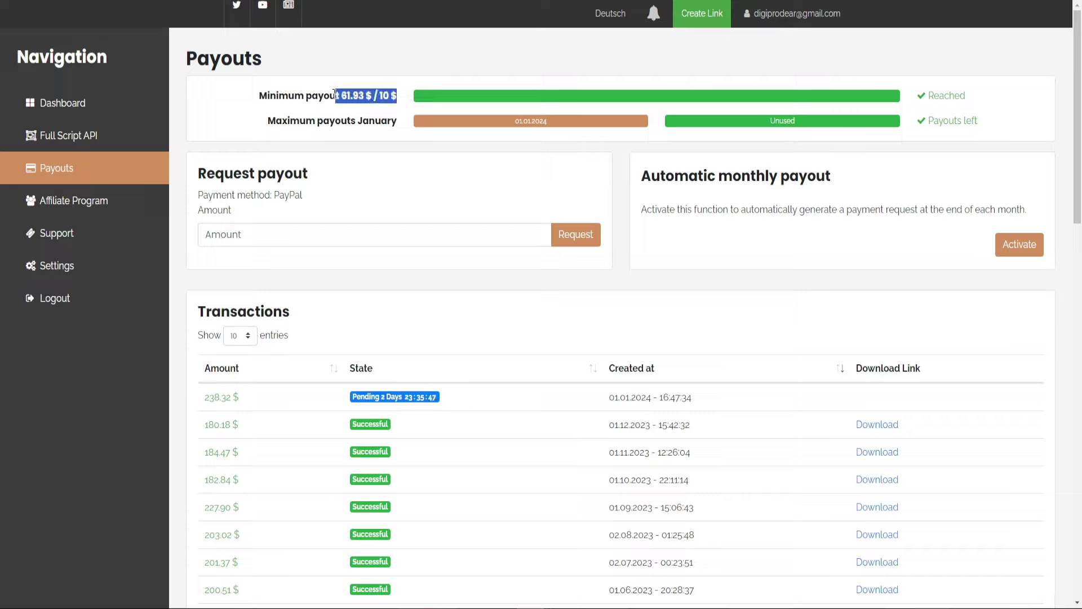
left_click(337, 96)
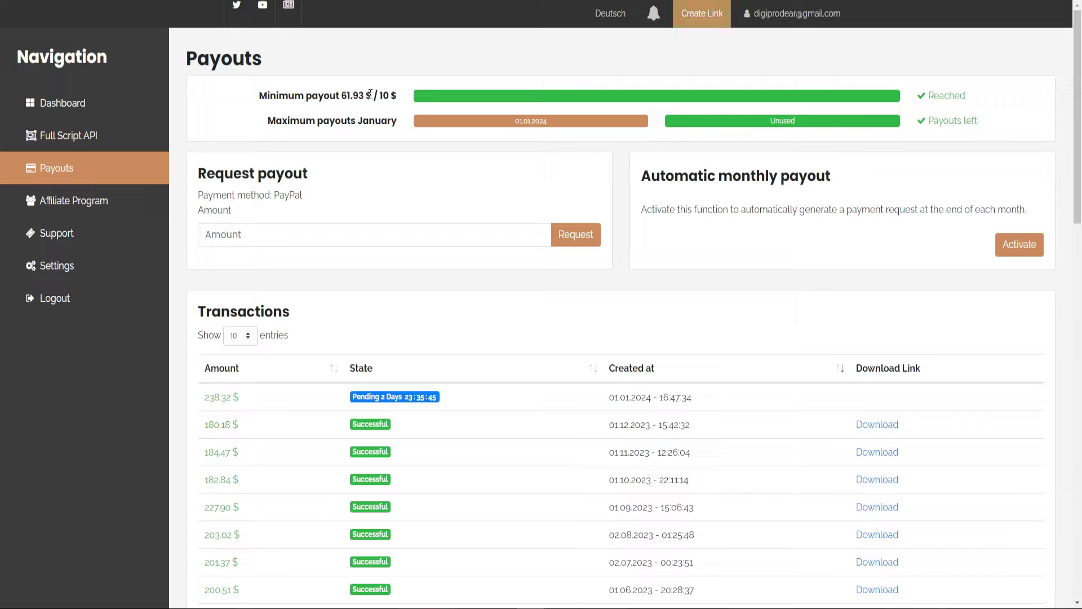
left_click_drag(240, 400, 213, 397)
Step: Examine the maximum payouts for January, comparing the used payout slot with the unused one
left_click_drag(267, 120, 317, 122)
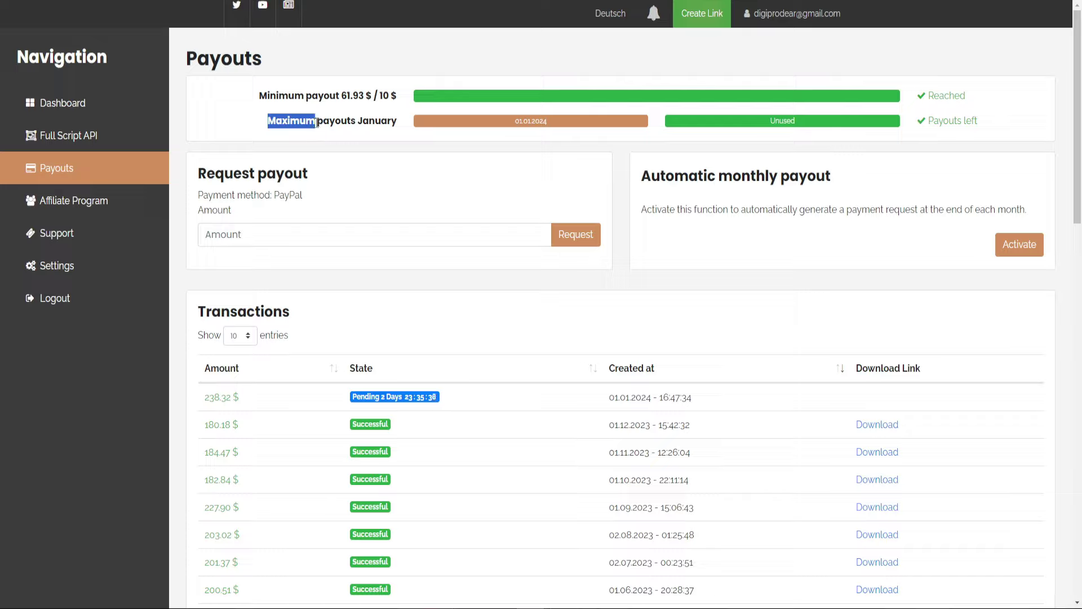
left_click(359, 127)
double_click(370, 124)
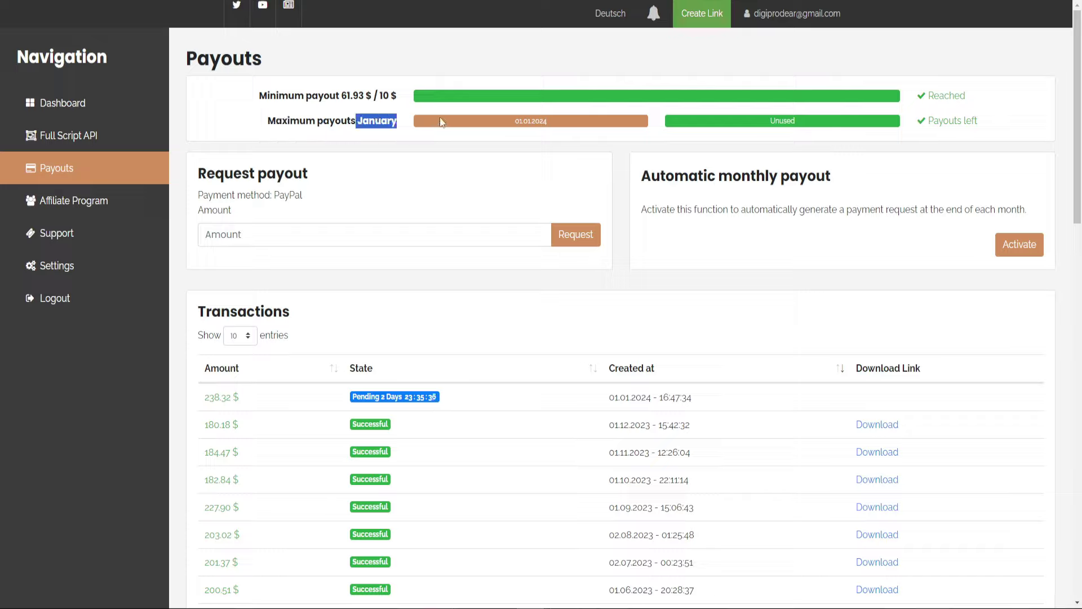
left_click(641, 137)
double_click(807, 124)
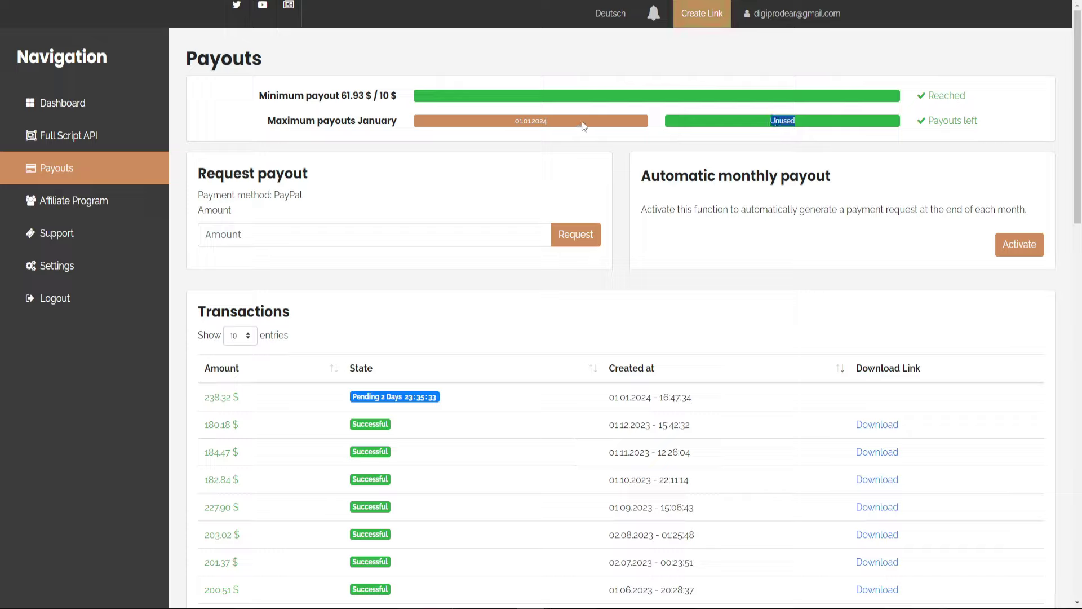
double_click(517, 124)
double_click(783, 122)
double_click(515, 122)
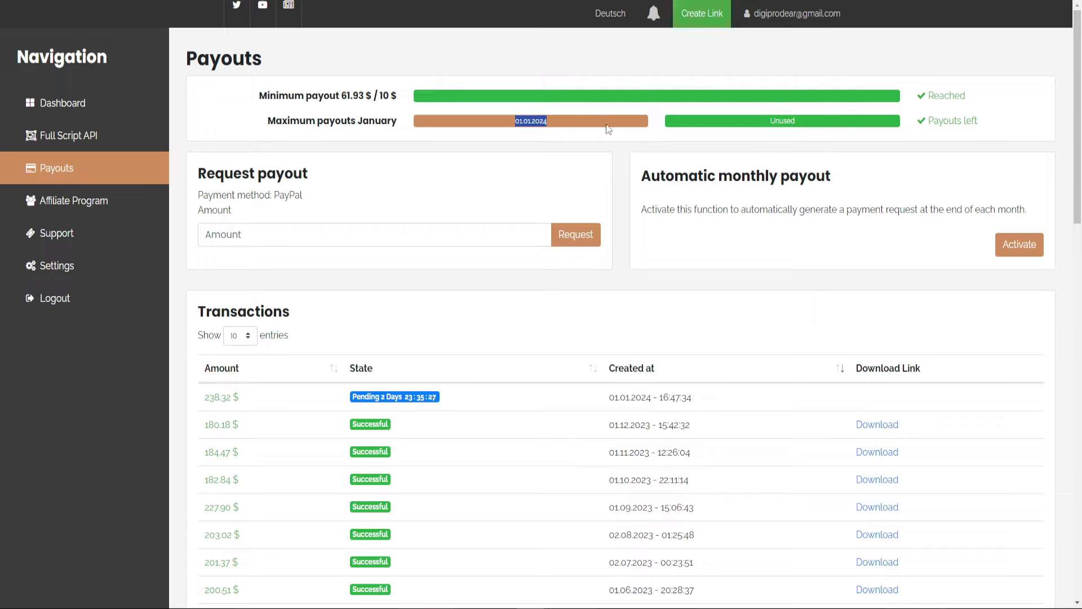
double_click(768, 123)
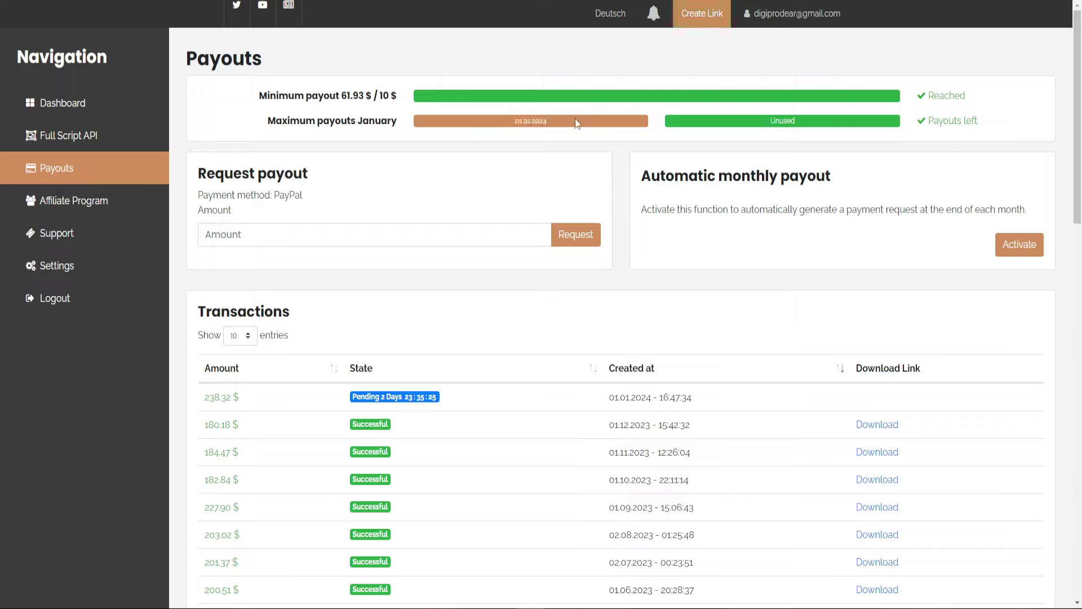
double_click(510, 122)
left_click(522, 121)
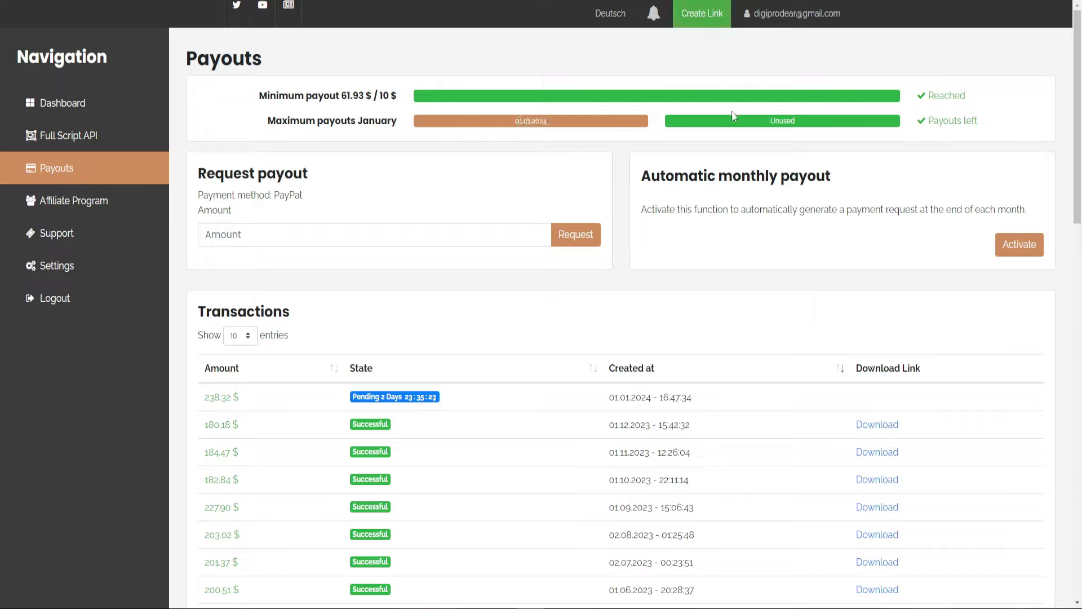
left_click_drag(787, 117, 775, 121)
left_click(777, 121)
left_click_drag(550, 120, 509, 124)
left_click(525, 120)
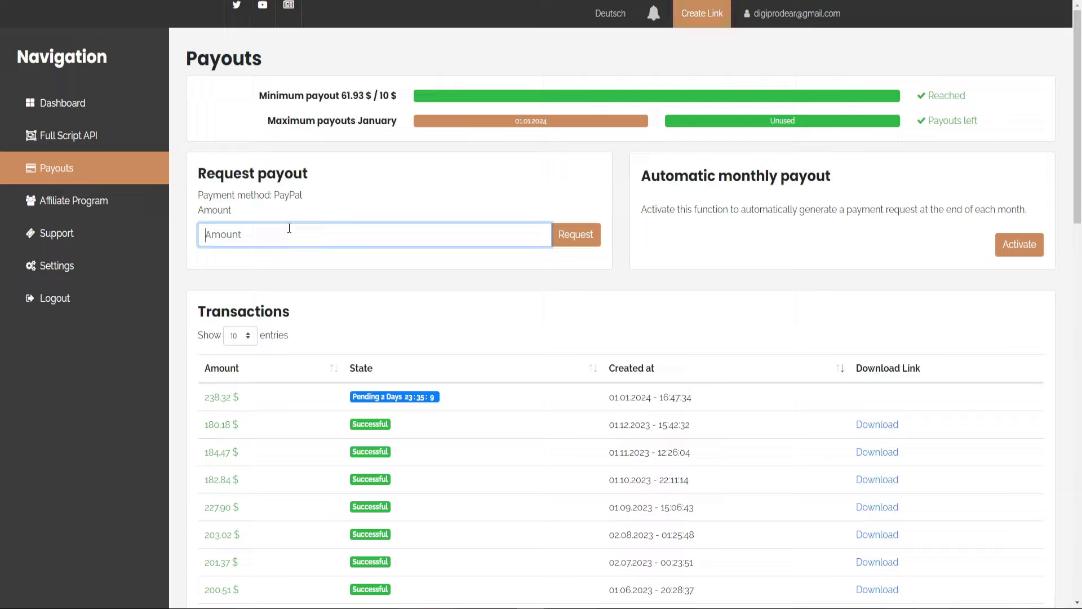
Step: Enter 61 as the amount in the payout request without submitting it
type("61")
left_click(676, 195)
Step: Read the description of the automatic monthly payout option
left_click_drag(642, 179, 854, 188)
left_click(856, 187)
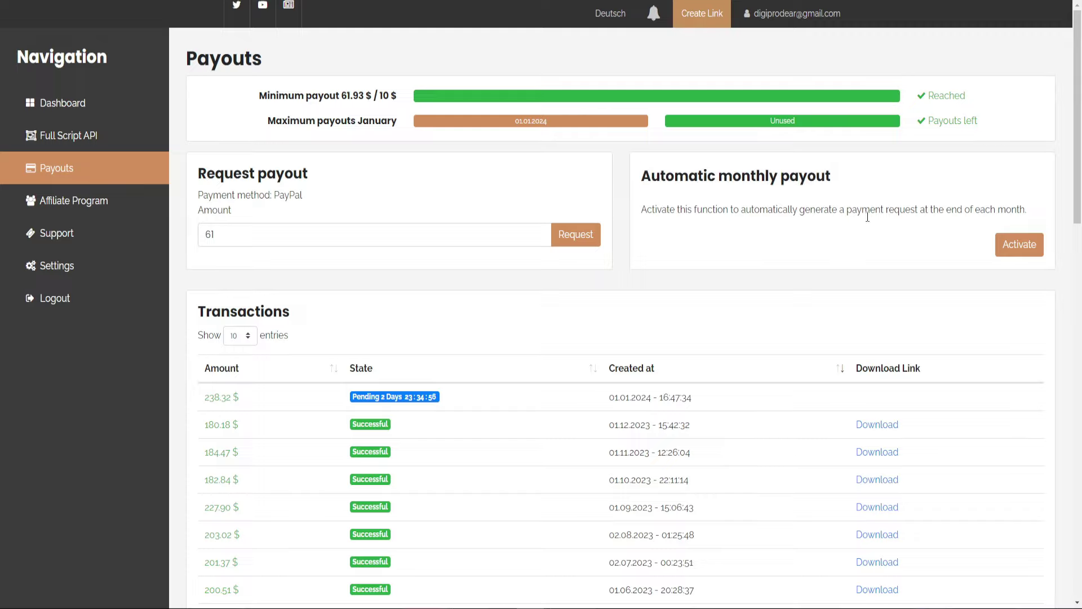
left_click_drag(964, 214, 767, 198)
left_click(782, 183)
left_click_drag(646, 181, 843, 186)
left_click(843, 186)
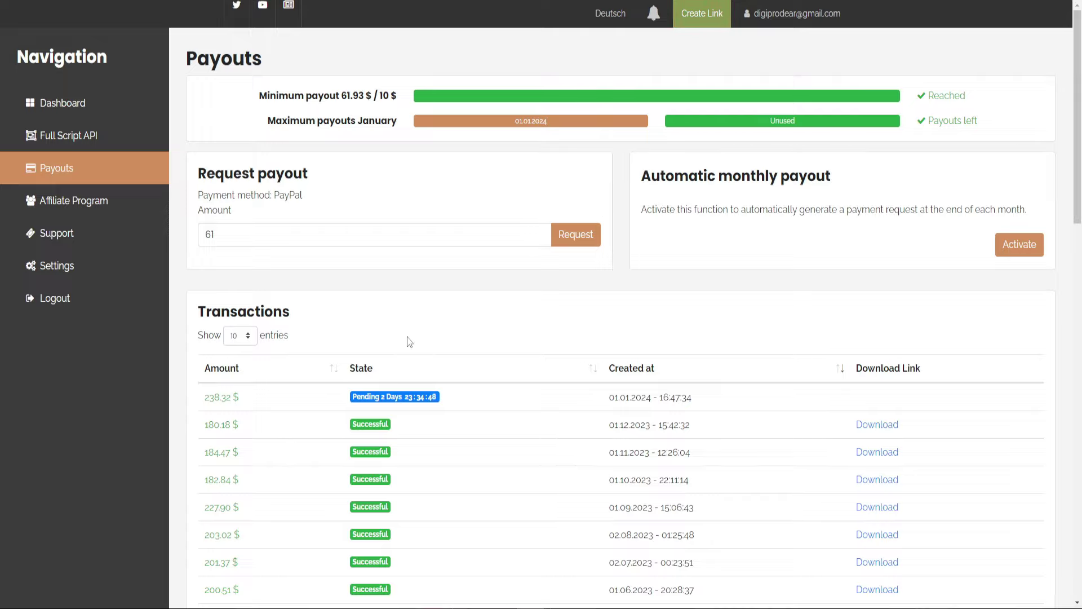
Step: Set the Transactions table to show 100 entries
scroll(466, 370, "down", 3)
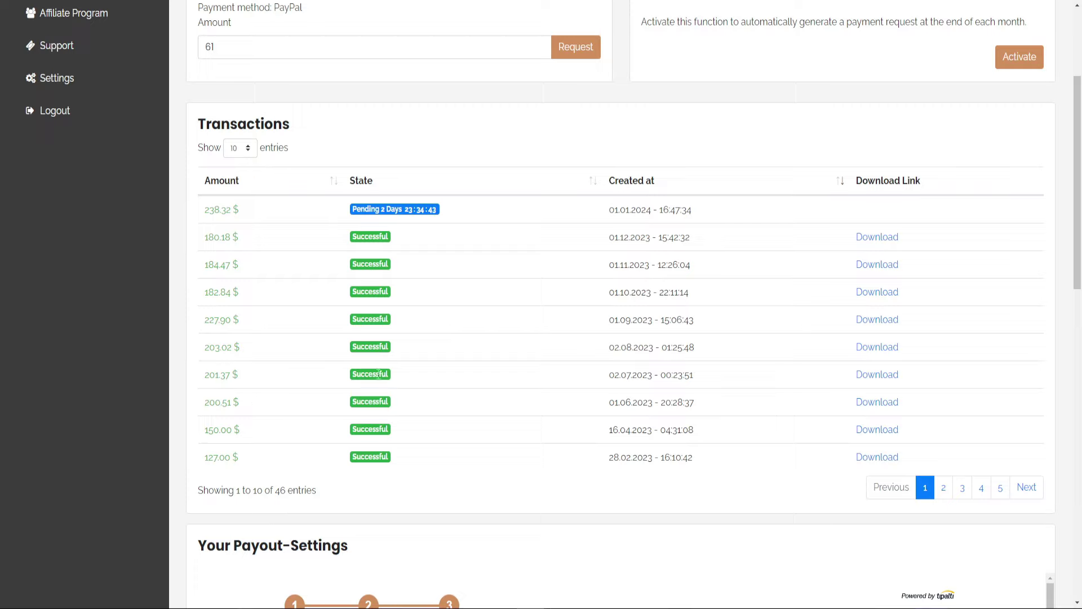
left_click_drag(197, 208, 247, 223)
left_click(266, 236)
scroll(266, 240, "up", 1)
left_click(242, 210)
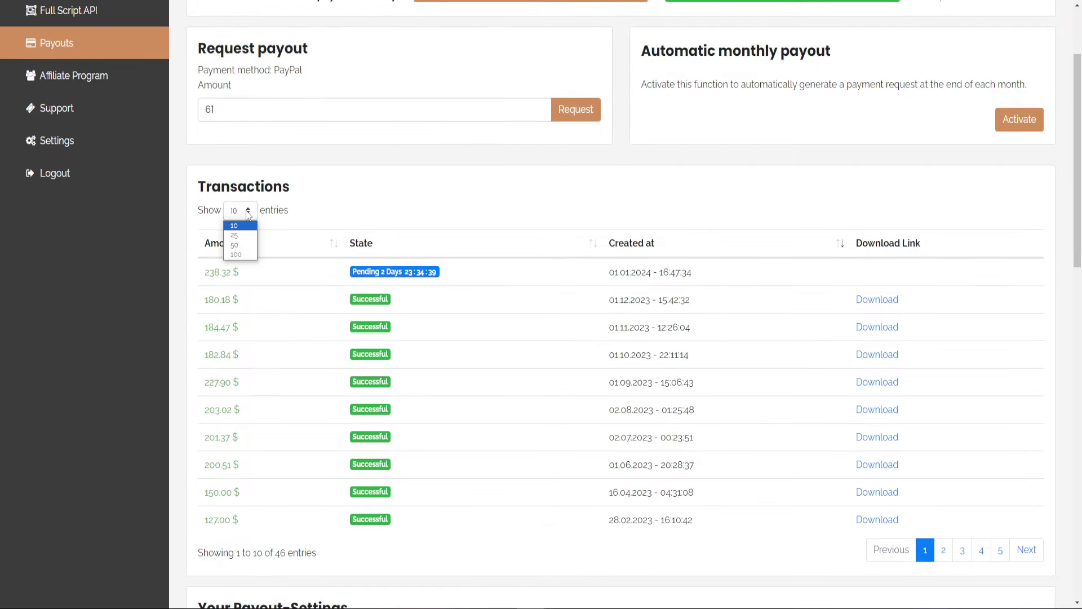
left_click(237, 255)
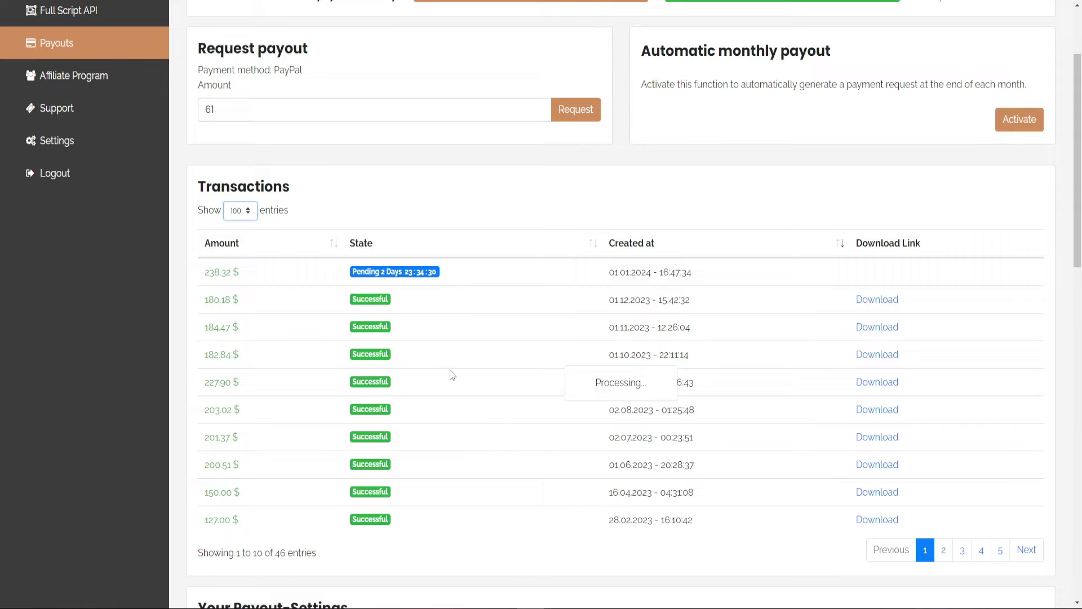
Step: Review the amounts, states and dates in the full transaction history, from the newest payout to the oldest
scroll(449, 370, "down", 1)
scroll(451, 372, "up", 1)
scroll(451, 374, "down", 1)
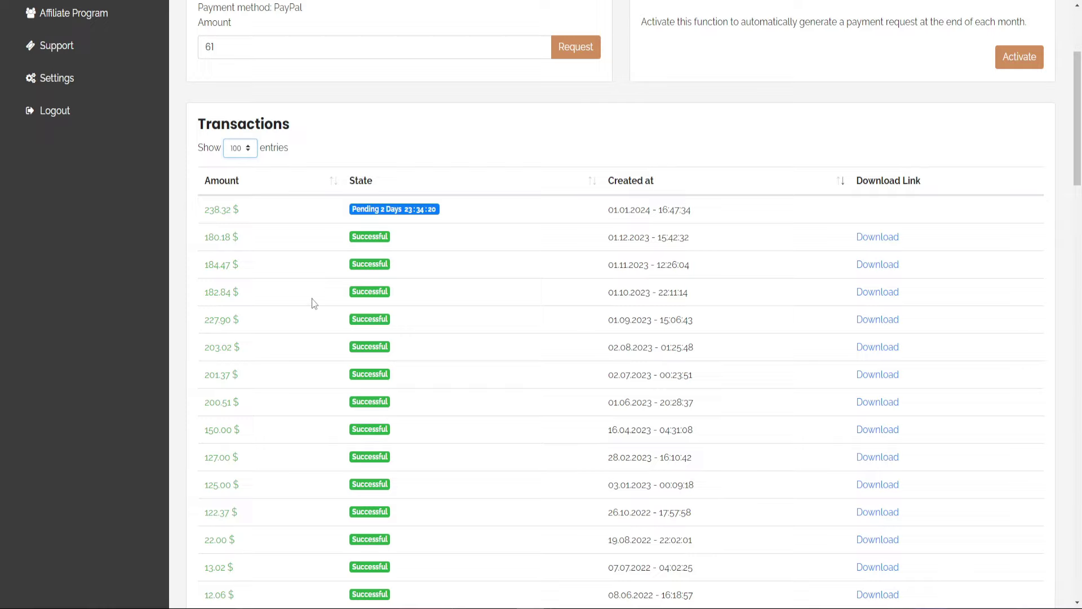
left_click_drag(293, 239, 299, 214)
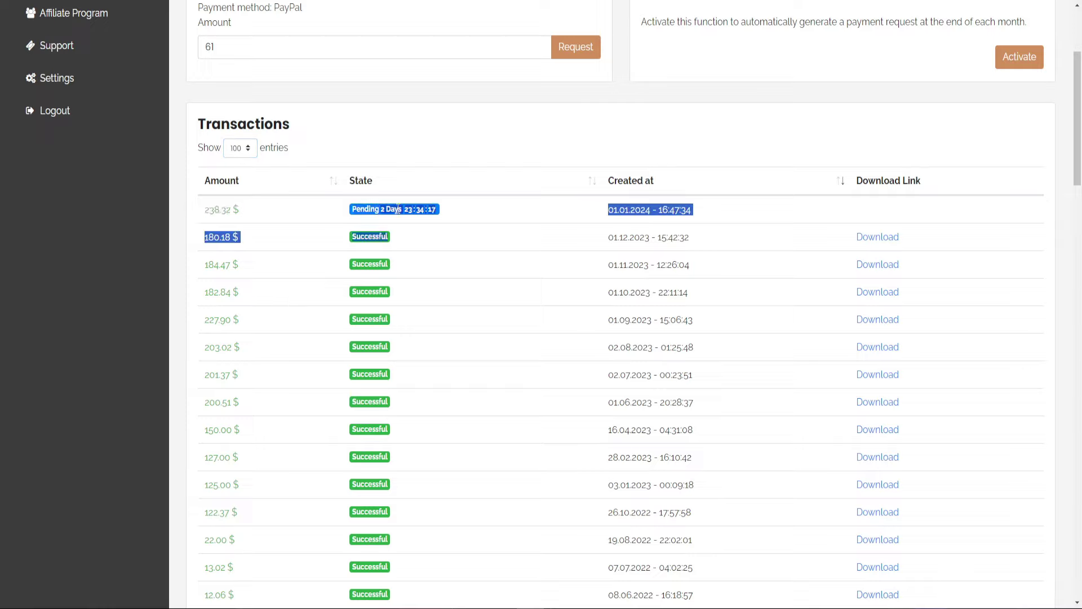
left_click(300, 220)
left_click_drag(204, 213, 444, 211)
left_click(444, 212)
scroll(338, 214, "down", 1)
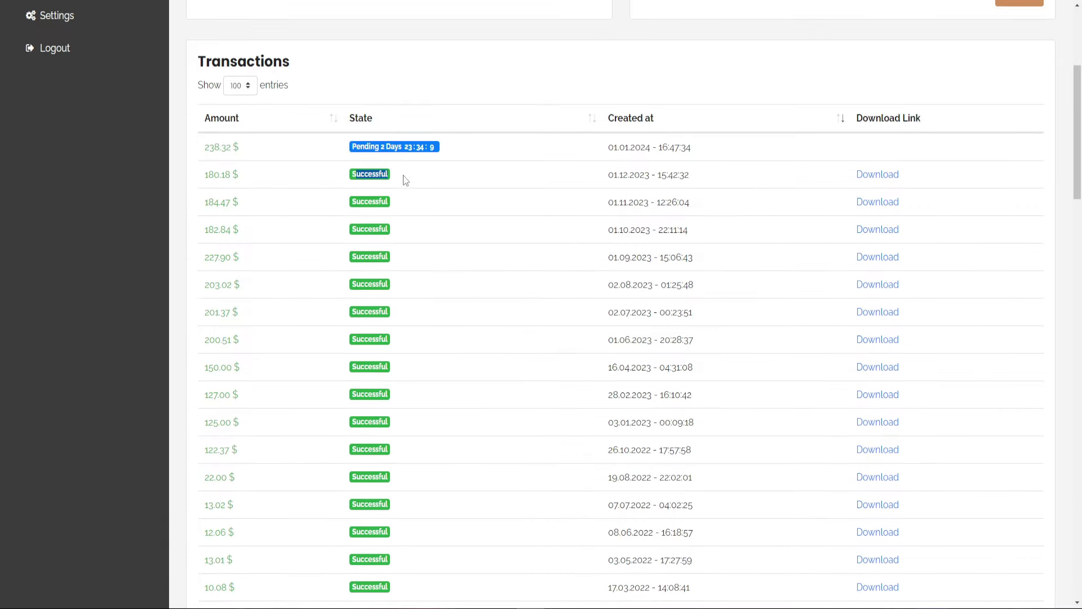
scroll(404, 176, "down", 8)
scroll(390, 244, "down", 5)
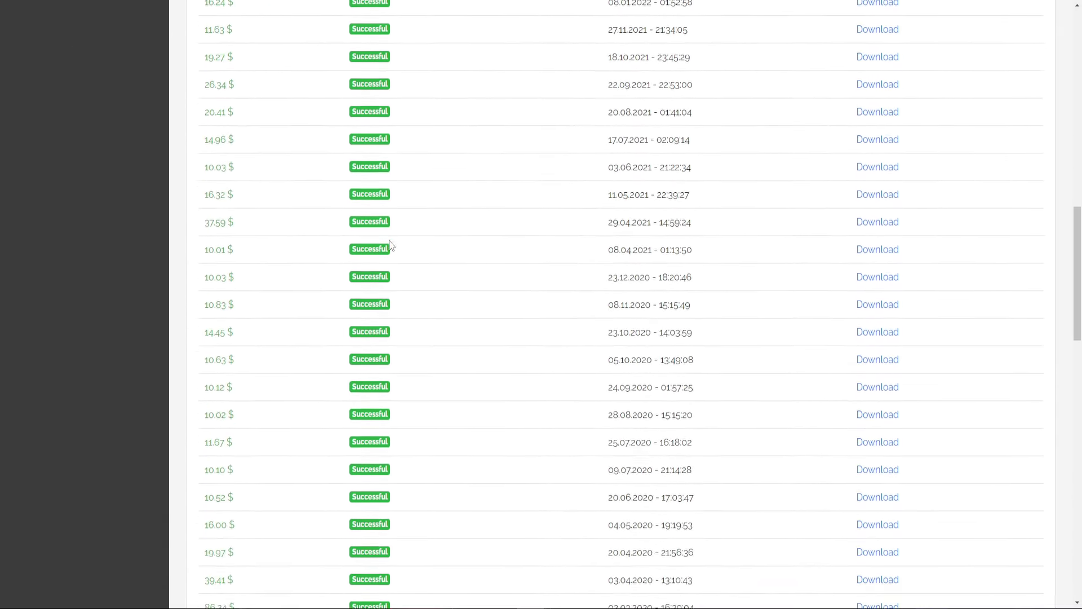
scroll(338, 387, "up", 6)
scroll(338, 387, "down", 7)
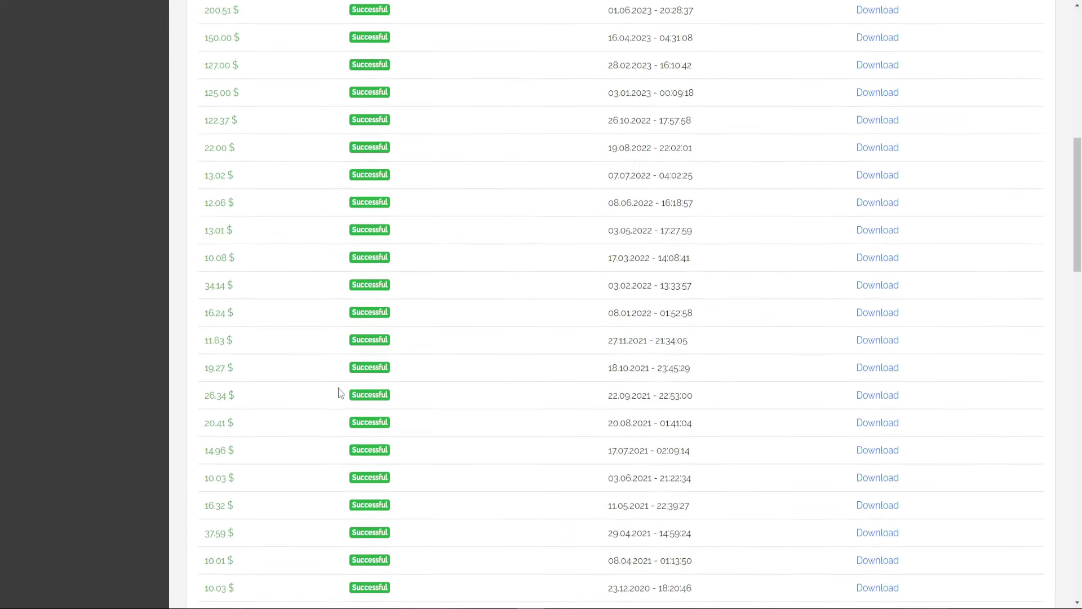
scroll(347, 385, "down", 2)
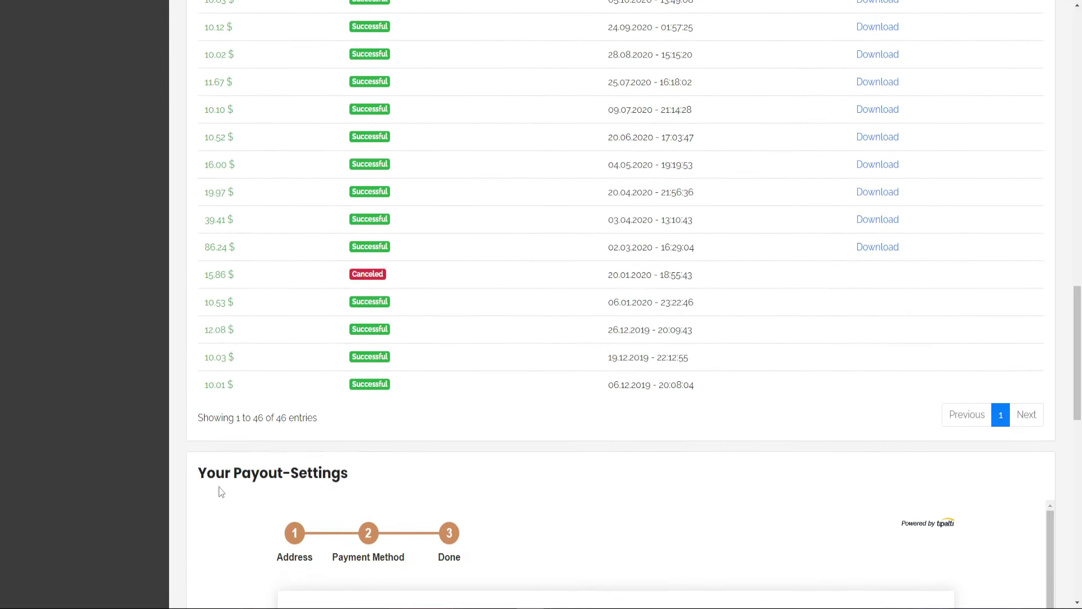
Step: Review the payout settings, checking the setup stages, payment method, currency and registered email address
mouse_move(203, 472)
left_mouse_down()
mouse_move(353, 471)
mouse_move(189, 474)
left_mouse_up()
left_click(202, 472)
scroll(383, 527, "down", 2)
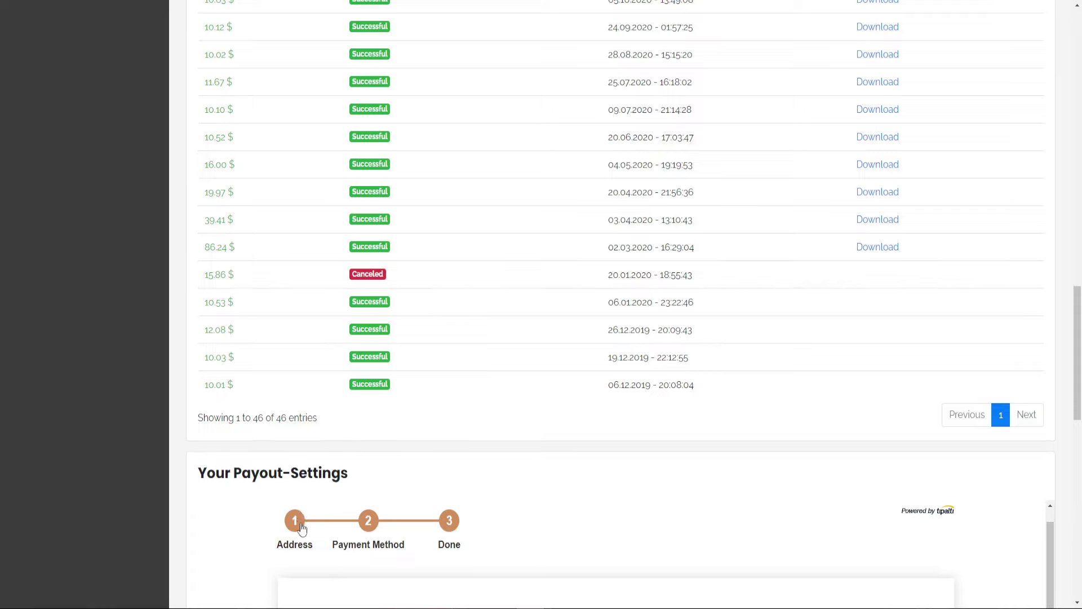
scroll(367, 519, "up", 2)
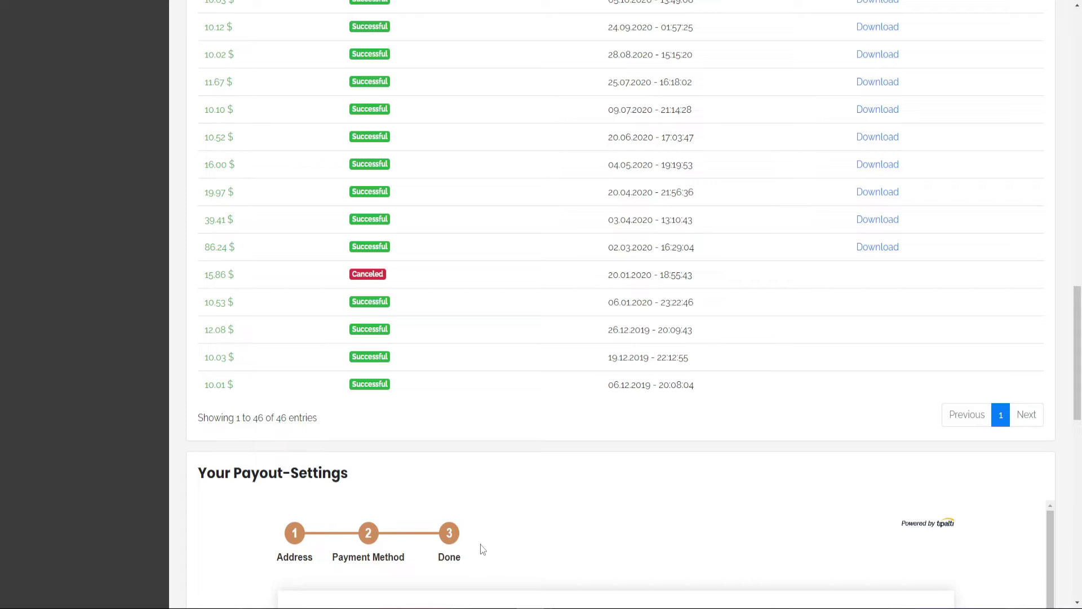
scroll(508, 550, "down", 8)
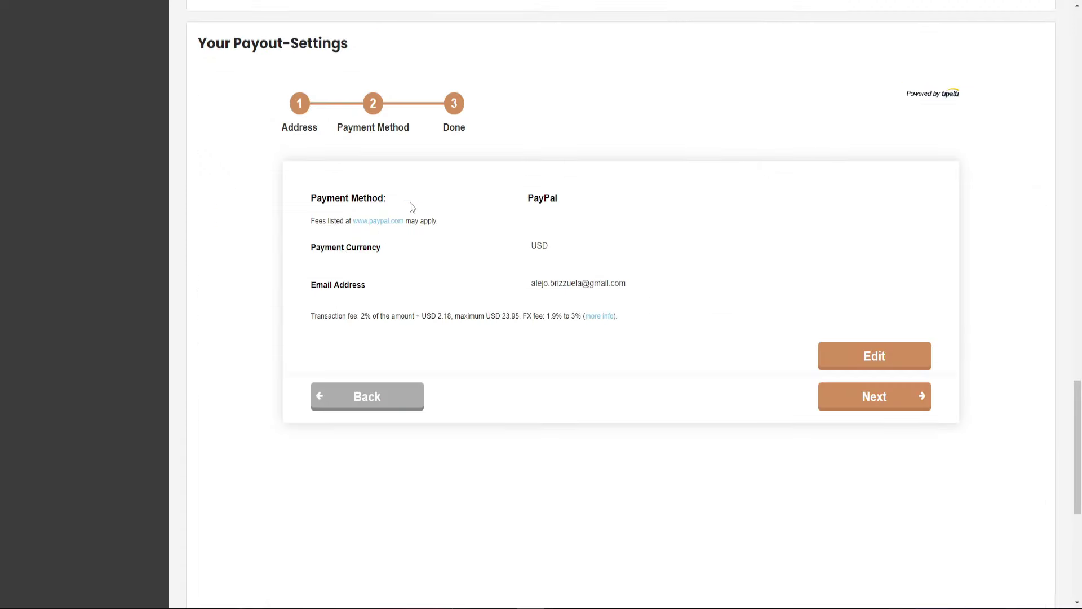
left_click_drag(548, 195, 563, 198)
left_click(487, 199)
left_click_drag(626, 283, 529, 283)
left_click(599, 296)
scroll(584, 287, "down", 5)
scroll(555, 295, "up", 6)
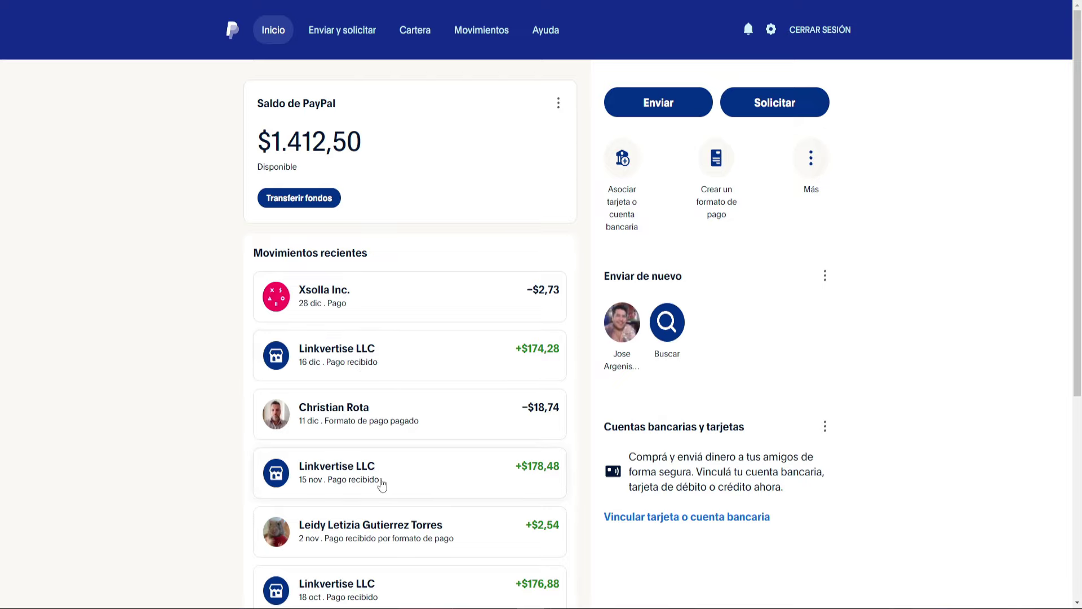
Step: In PayPal, check the recent activity, then open the full activity list filtered by "linkvertise" and review the payments received
scroll(372, 479, "down", 1)
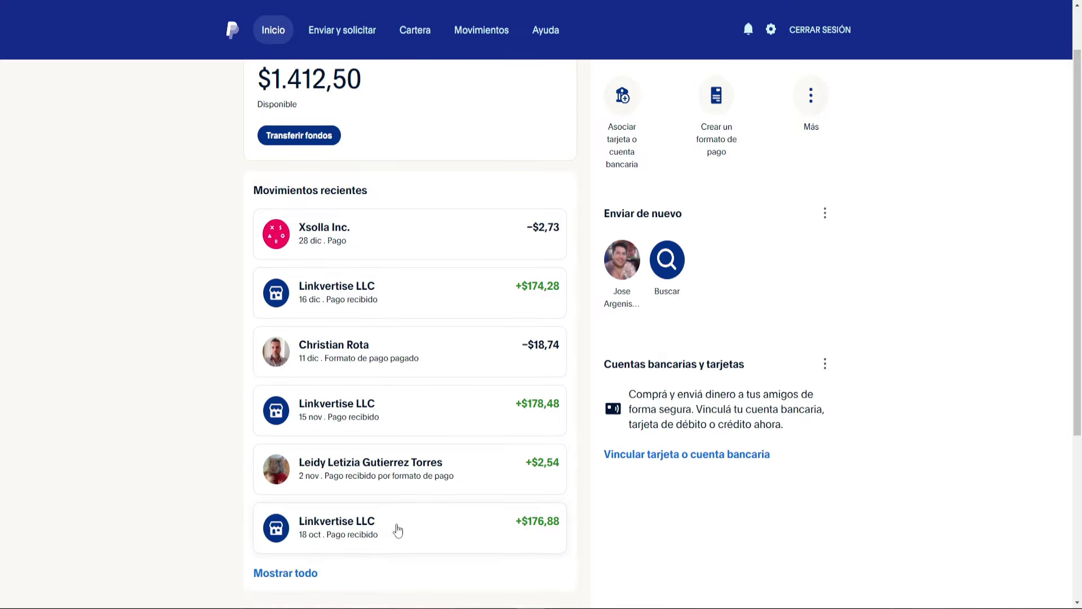
scroll(401, 529, "up", 1)
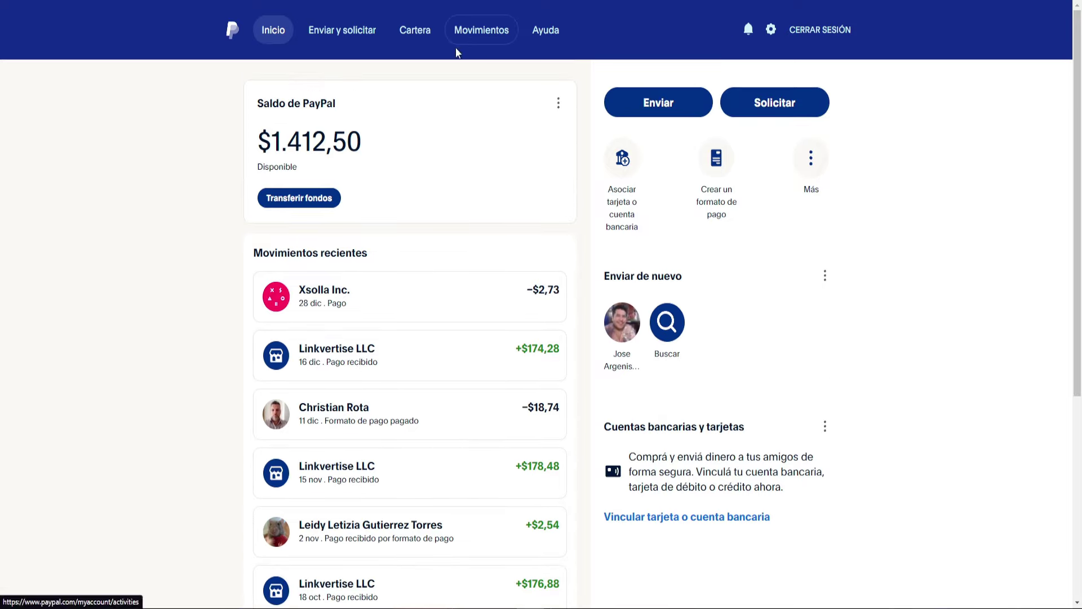
left_click(479, 34)
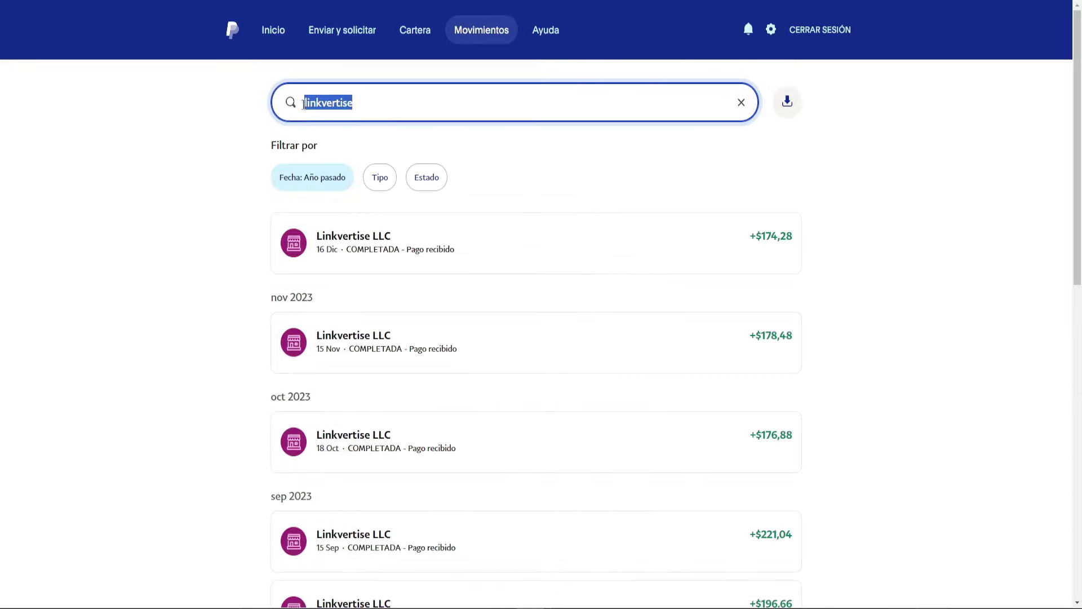
left_click(249, 143)
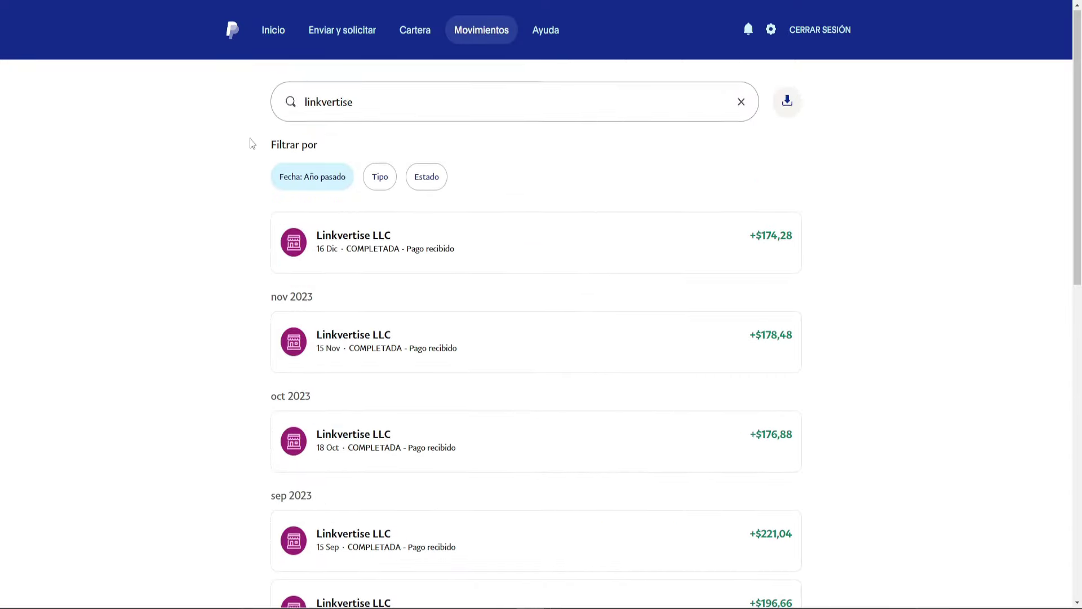
scroll(248, 142, "down", 4)
scroll(398, 246, "down", 5)
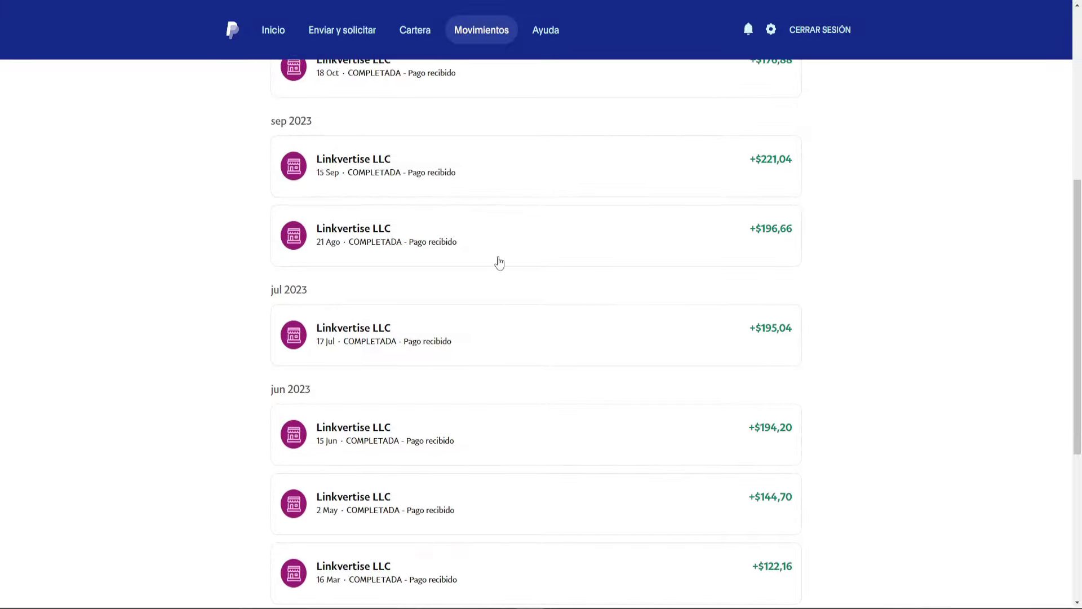
Step: Review the year's Linkvertise payments and expand the 16 December payment to check its payer and amount details
scroll(492, 281, "up", 8)
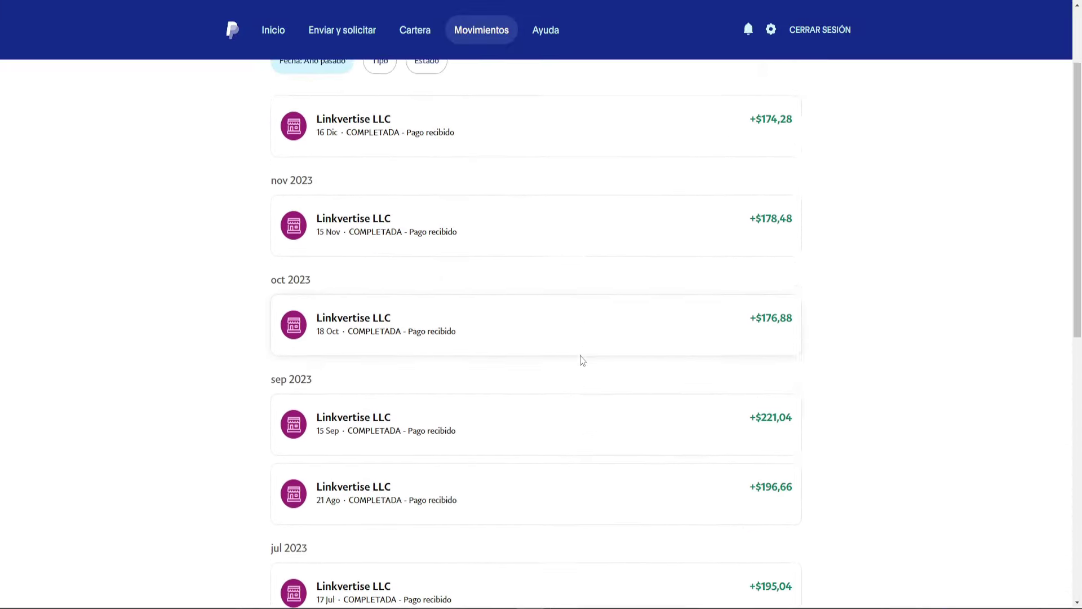
scroll(580, 363, "down", 10)
scroll(315, 374, "up", 3)
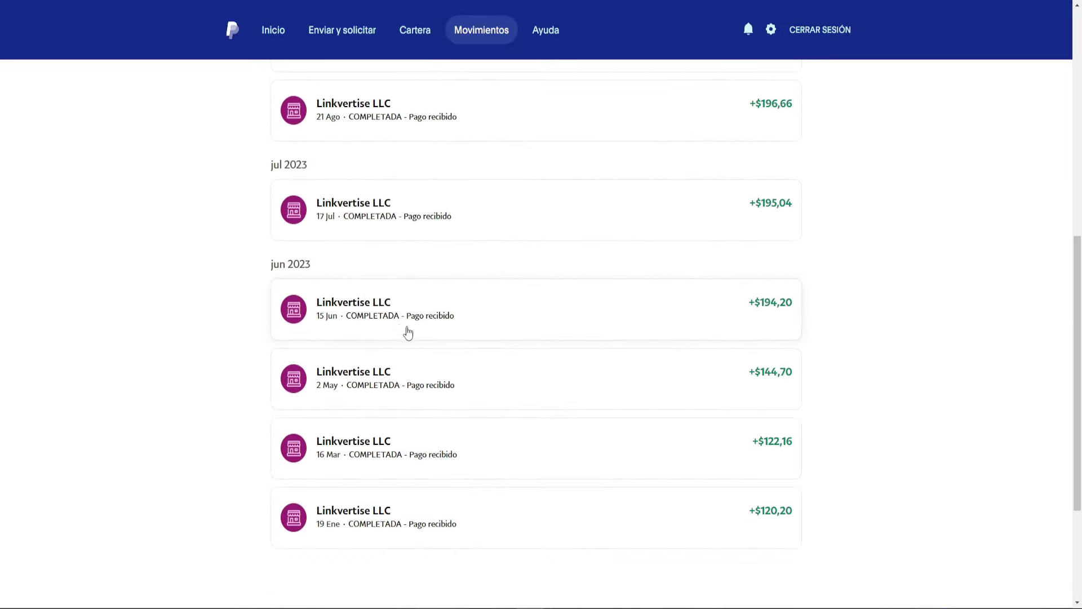
scroll(408, 331, "up", 6)
left_click(375, 248)
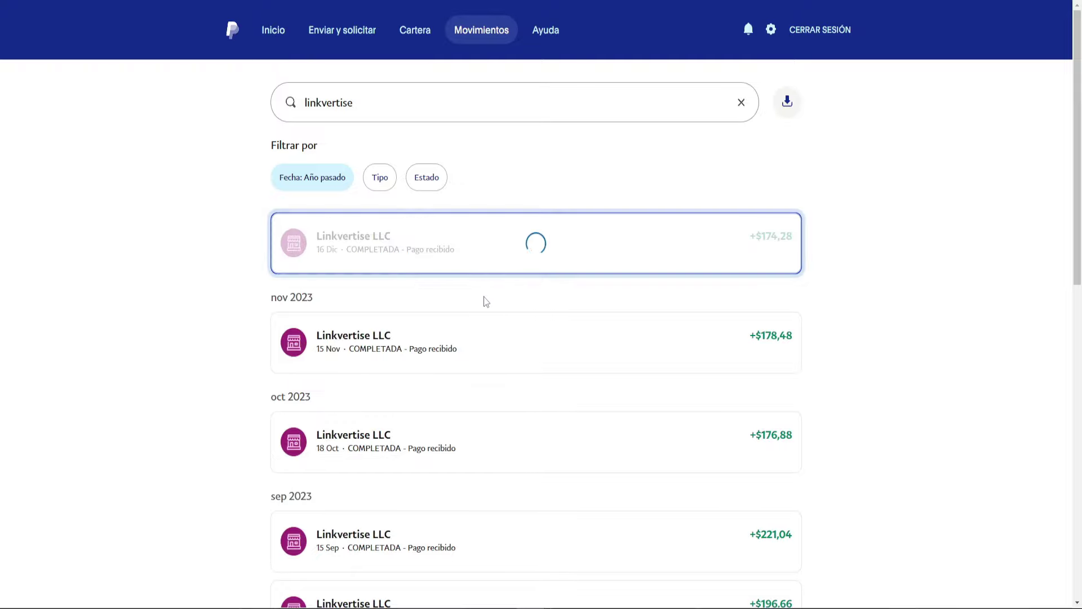
scroll(324, 259, "down", 1)
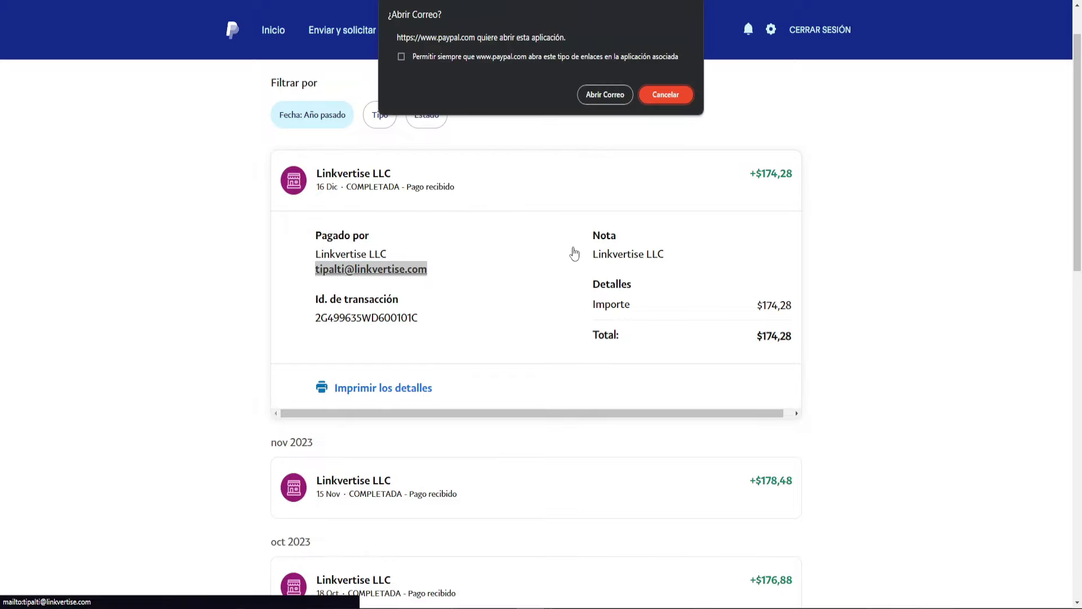
left_click(665, 92)
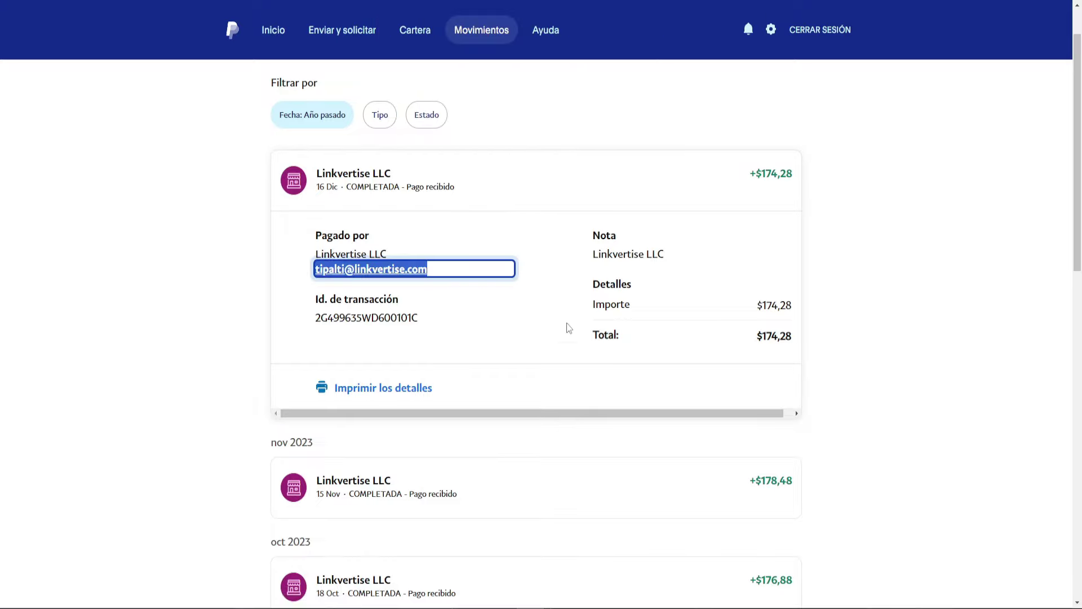
scroll(536, 349, "down", 1)
scroll(536, 350, "up", 2)
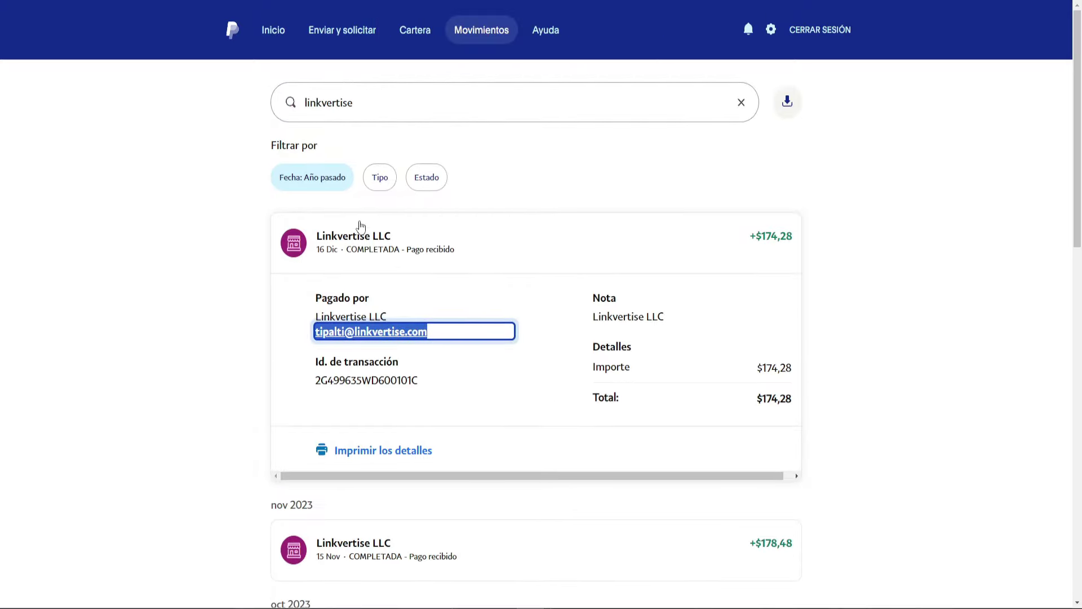
scroll(356, 212, "down", 1)
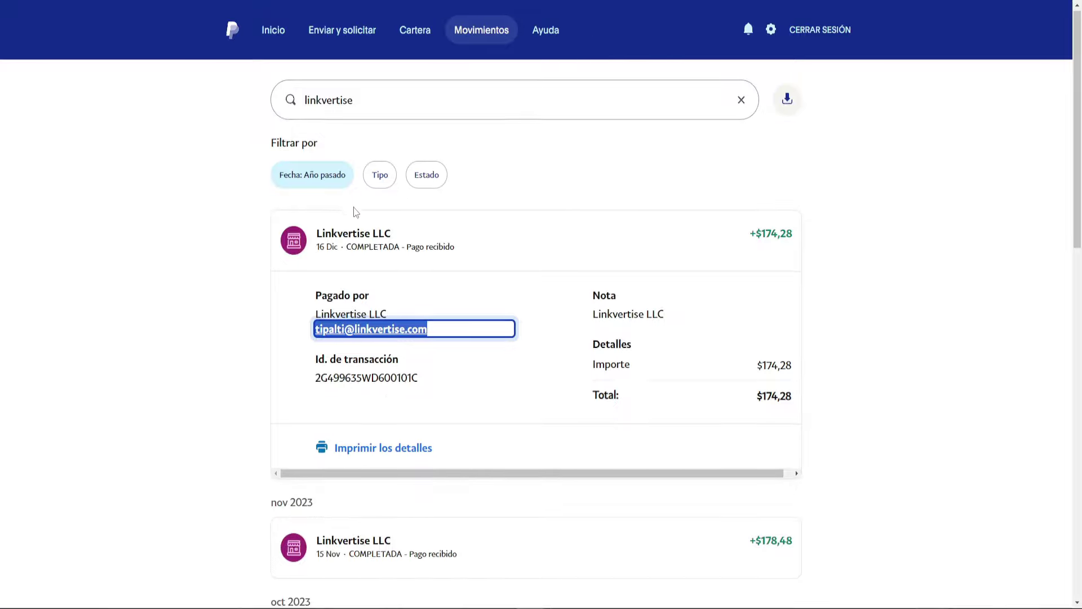
Step: Look through the remaining received payments down to January, returning to the start of the list
scroll(563, 367, "down", 15)
scroll(636, 392, "up", 4)
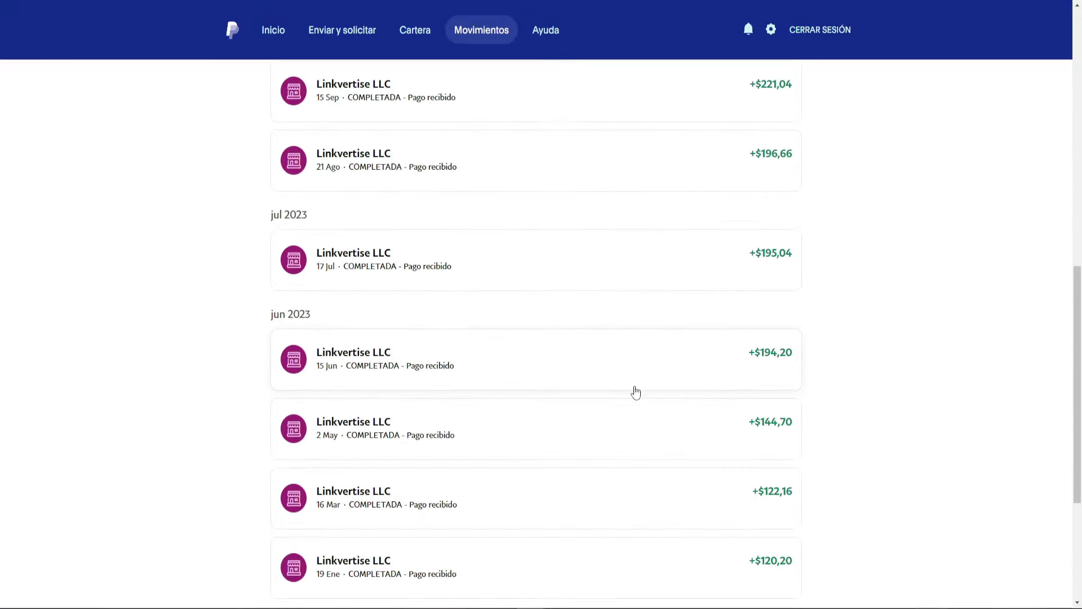
scroll(636, 392, "up", 11)
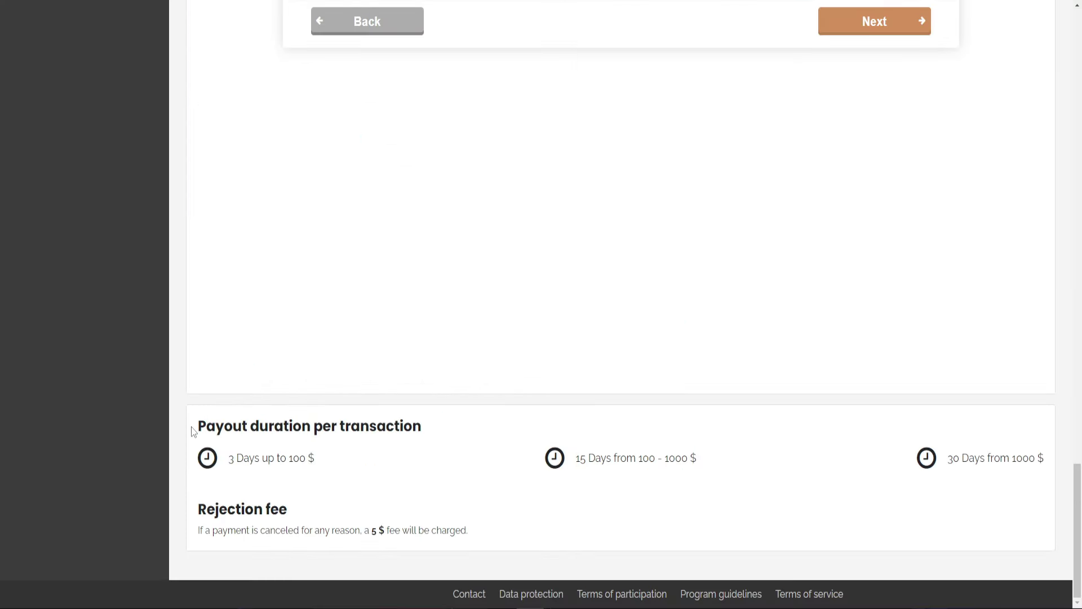
Step: Switch back to the Linkvertise payout settings and highlight the "Payout duration per transaction" heading
left_click_drag(193, 431, 439, 442)
left_click(444, 440)
left_click_drag(200, 431, 446, 431)
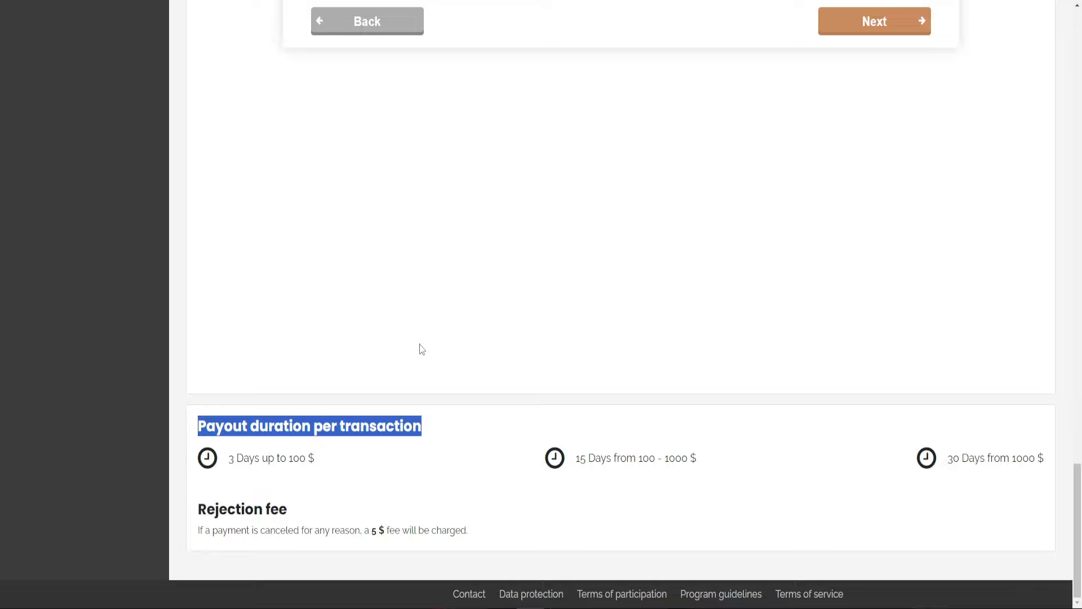
left_click_drag(197, 426, 403, 429)
left_click(355, 428)
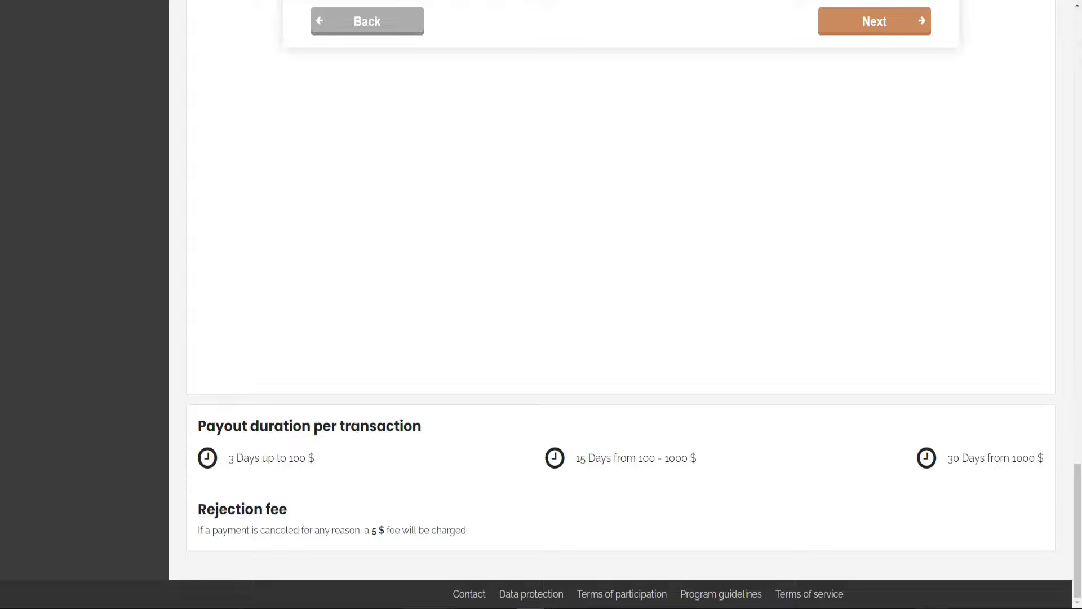
mouse_move(197, 429)
left_mouse_down()
mouse_move(438, 433)
mouse_move(200, 426)
left_mouse_up()
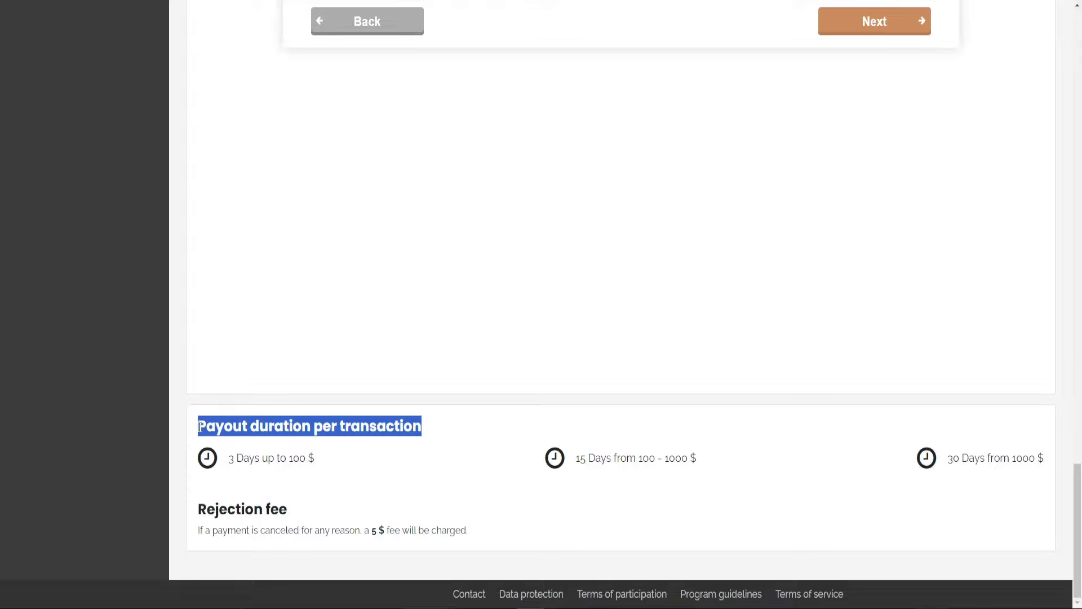
left_click(351, 430)
Step: Examine the payout durations for transactions up to 100 $, from 100 to 1000 $, and from 1000 $
left_click_drag(329, 462, 228, 457)
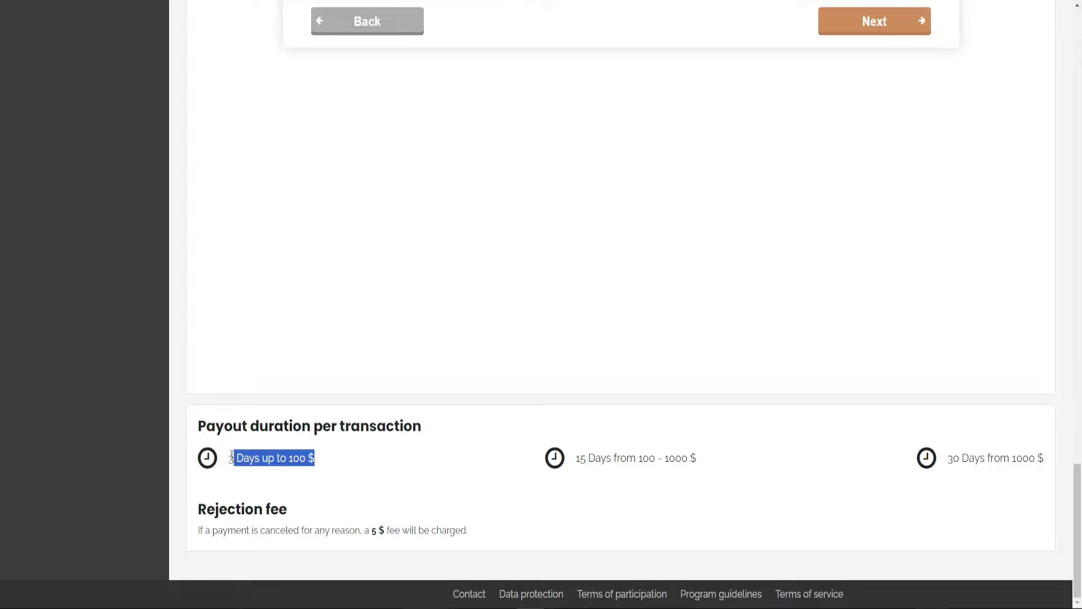
left_click(261, 468)
left_click_drag(314, 457, 358, 466)
left_click(618, 469)
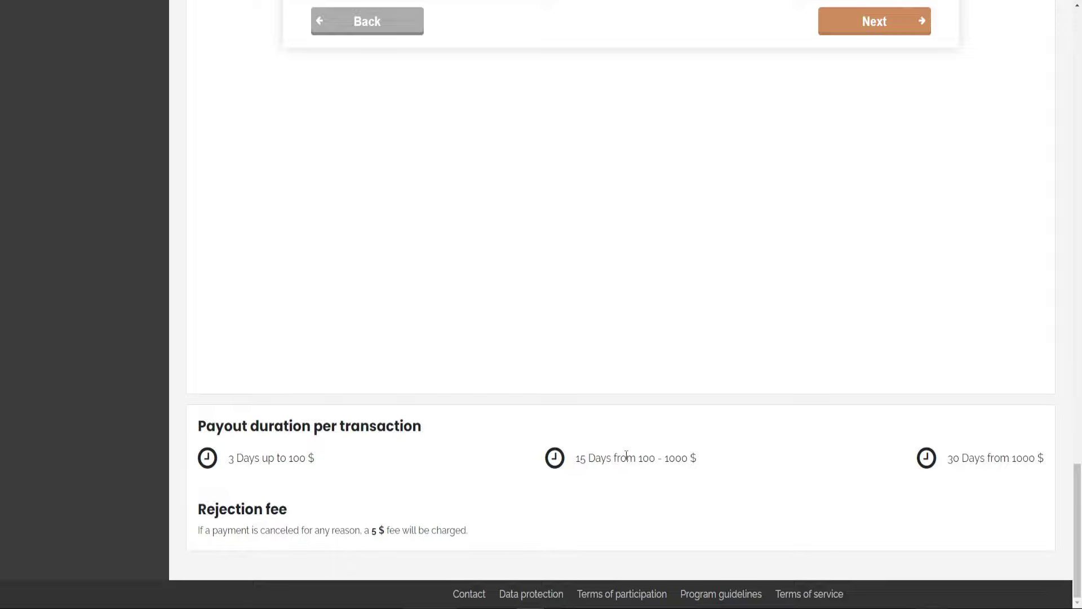
left_click_drag(640, 458, 688, 459)
left_click_drag(570, 460, 620, 453)
left_click_drag(950, 458, 983, 454)
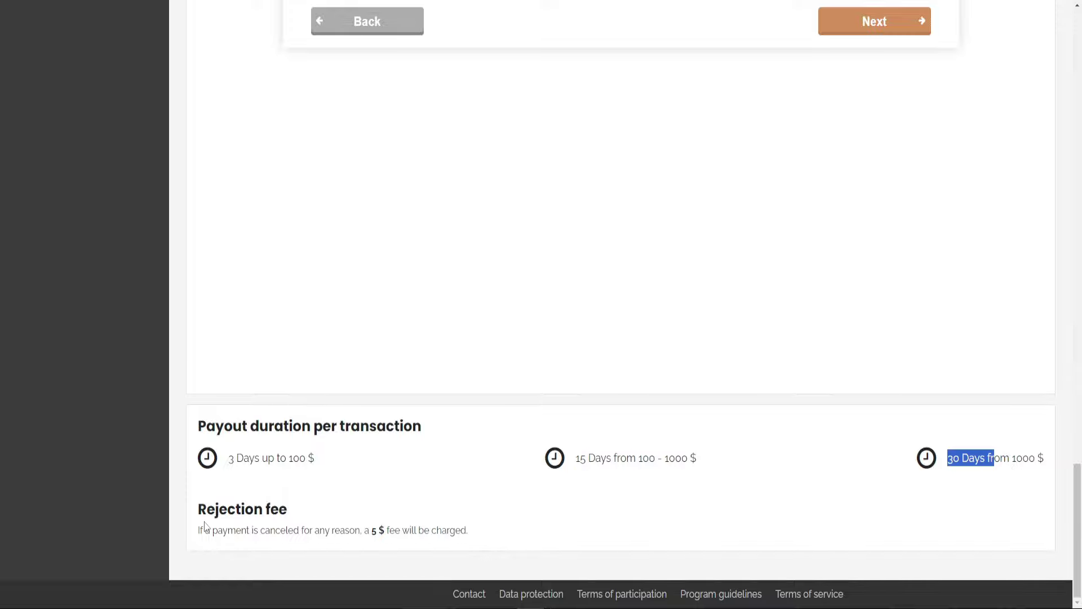
Step: Read the Rejection fee terms for canceled payments, highlighting the heading and the fee amount
left_click_drag(205, 527, 198, 507)
left_click_drag(298, 530, 325, 530)
left_click(376, 532)
left_click_drag(441, 540, 365, 533)
scroll(1043, 454, "up", 2)
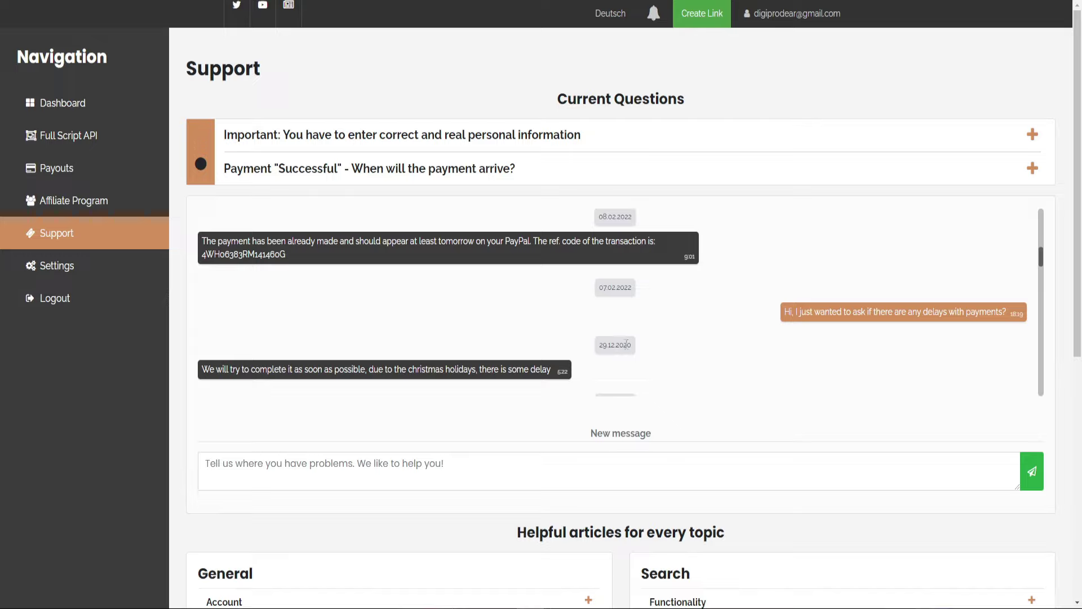
Step: Review the support chat's past messages about payment delays, including their dates and the replies received
left_click_drag(632, 347, 599, 346)
left_click(603, 325)
left_click_drag(1013, 316, 986, 314)
left_click(951, 323)
double_click(291, 240)
left_click(478, 254)
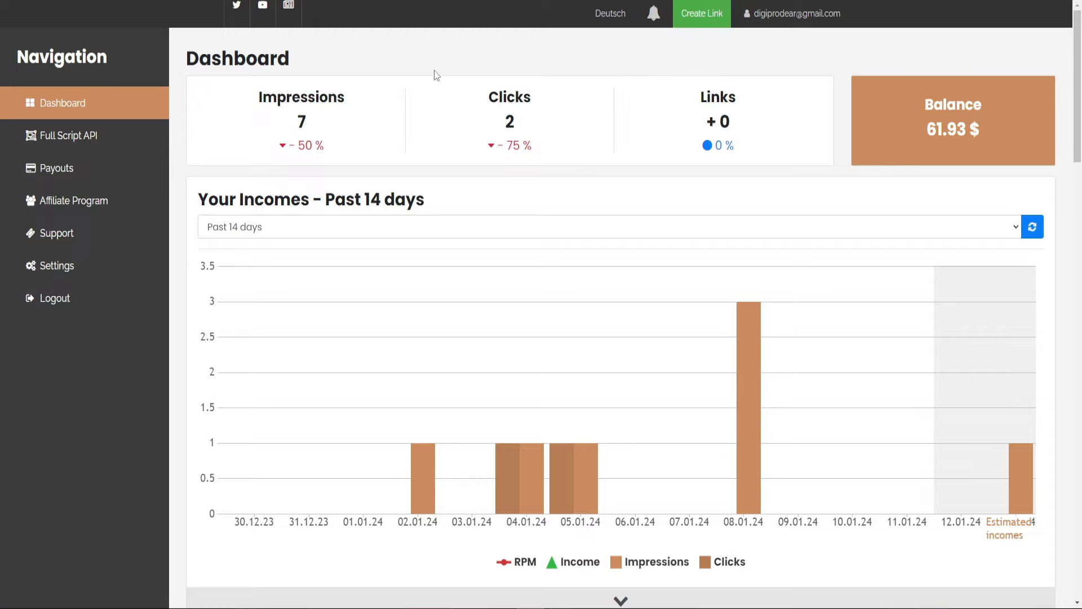
Step: Start creating a new link and paste the destination address as its Target-URL
left_click(715, 22)
left_click(331, 232)
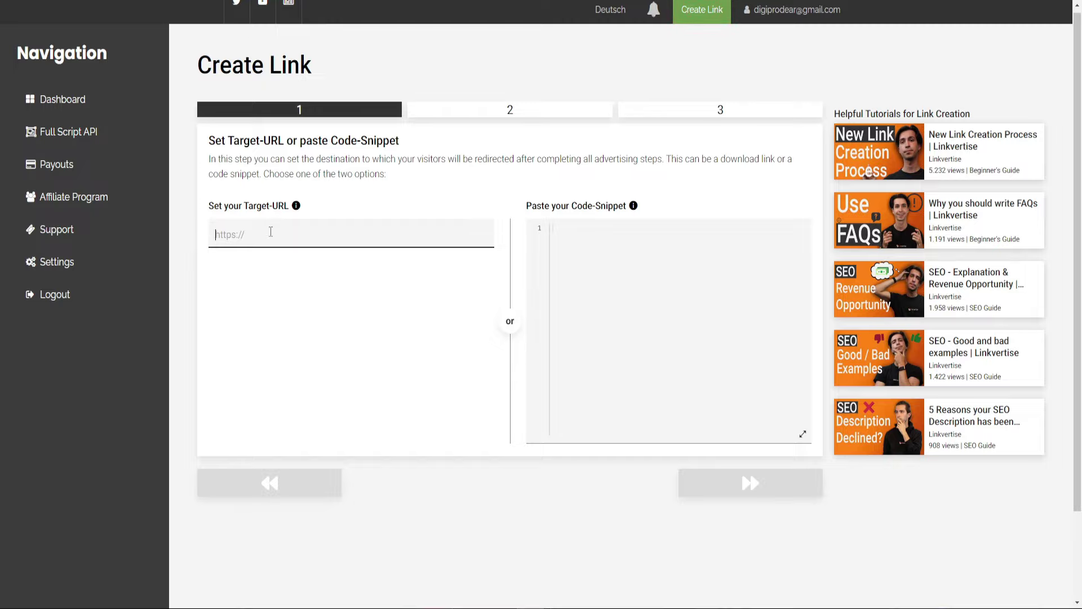
key("ctrl+v")
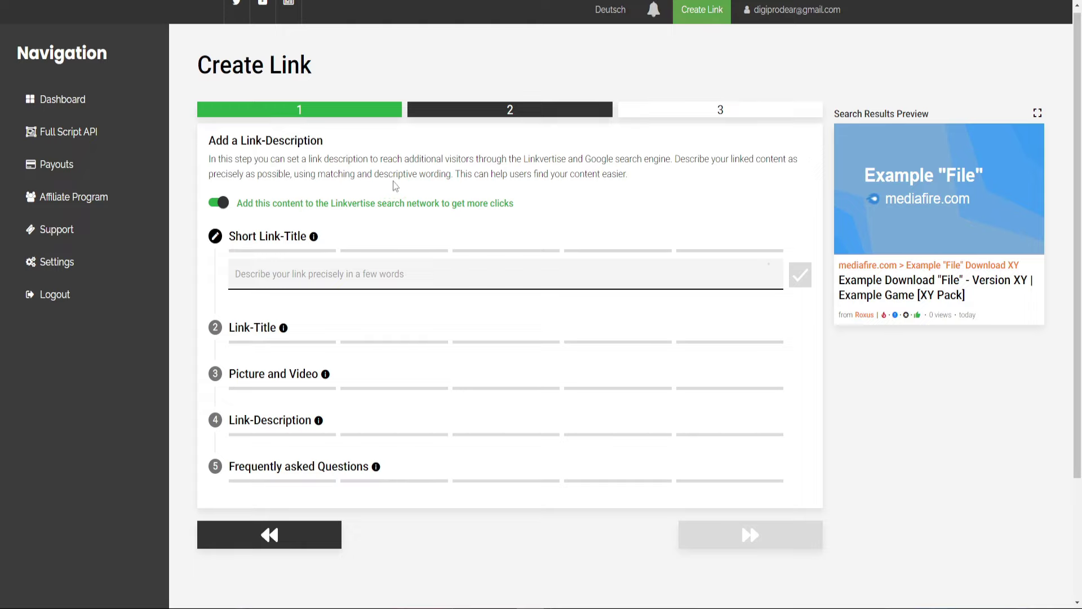
Step: Examine the option that adds the content to the Linkvertise search network to get more clicks
scroll(397, 192, "down", 1)
scroll(406, 220, "up", 1)
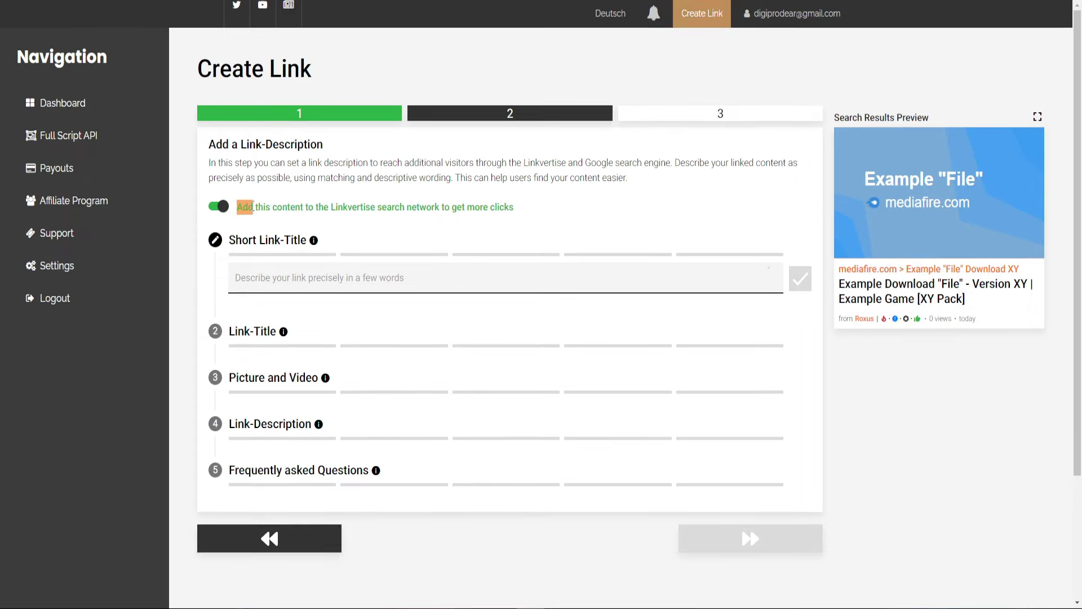
left_click_drag(254, 207, 445, 206)
left_click(350, 209)
left_click(458, 207)
left_click_drag(522, 212, 462, 208)
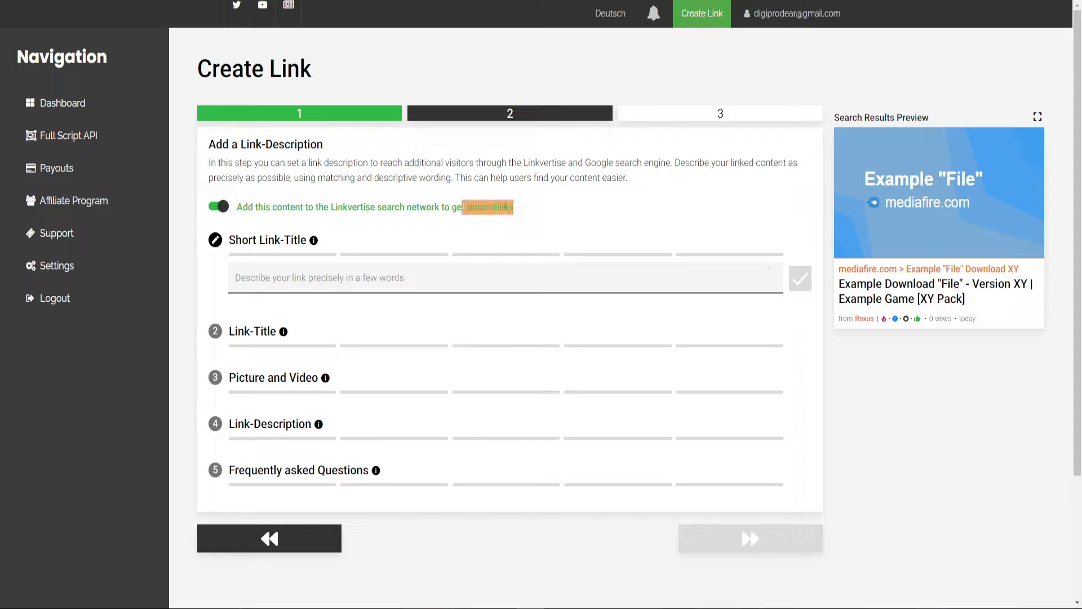
left_click(482, 205)
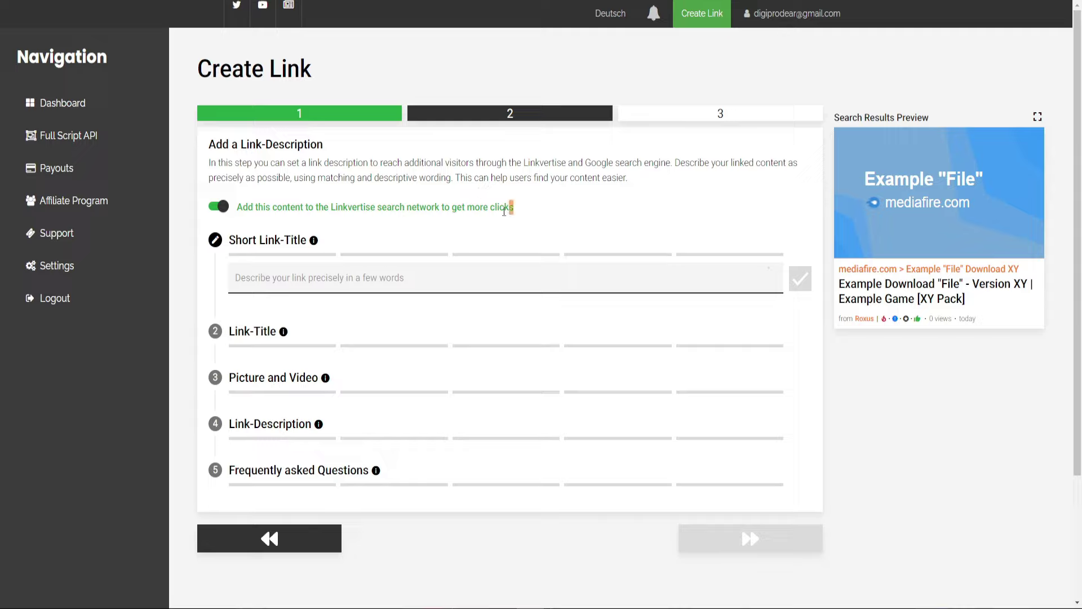
Step: Turn inclusion in the Linkvertise search network off and back on to compare the two settings
left_click(219, 207)
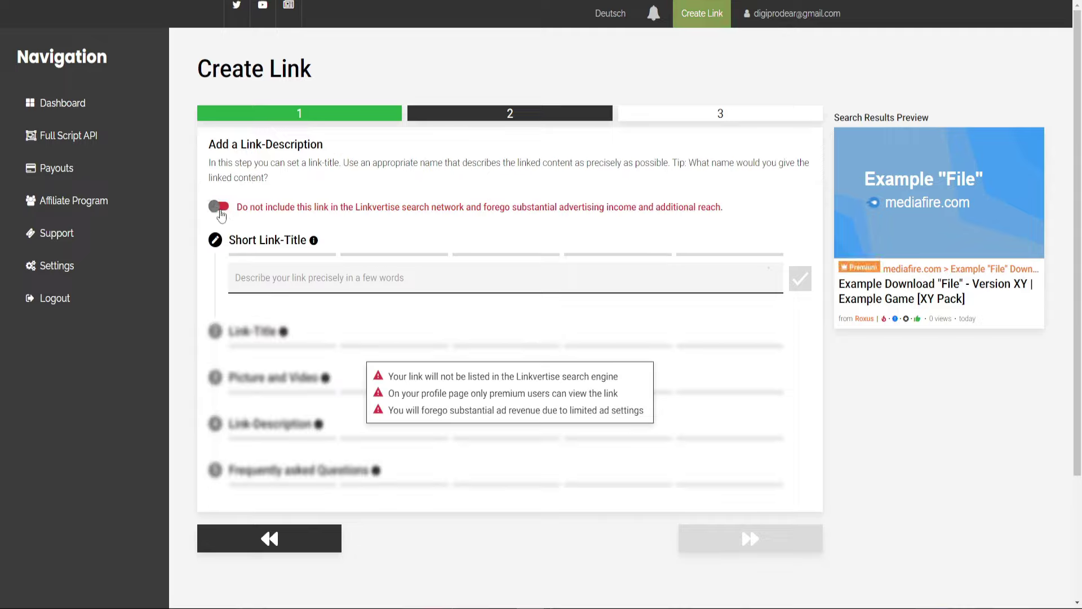
left_click(219, 207)
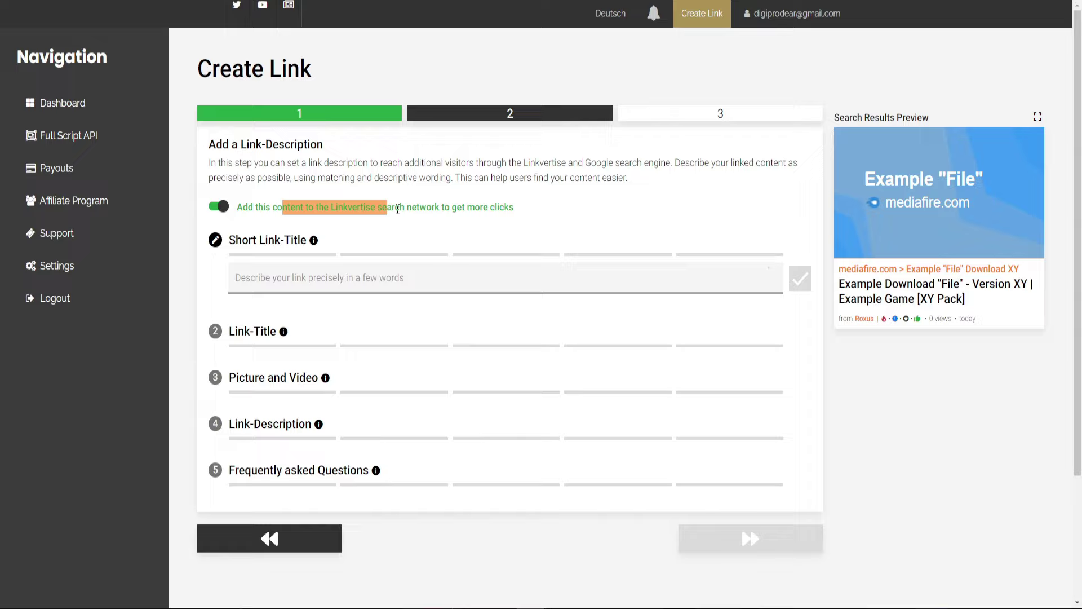
left_click_drag(375, 207, 326, 208)
left_click(359, 209)
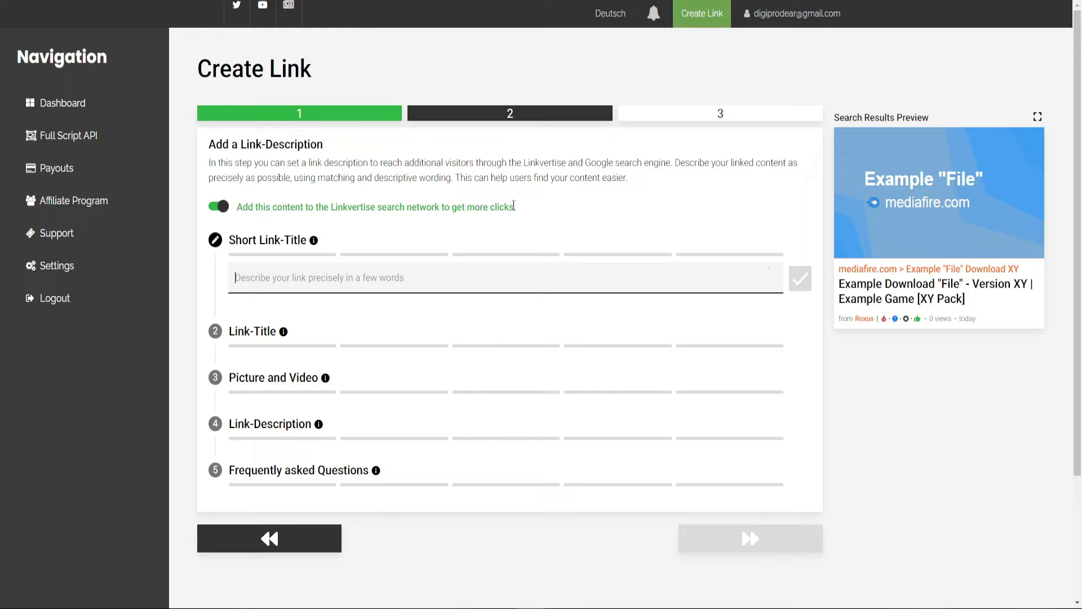
left_click(217, 208)
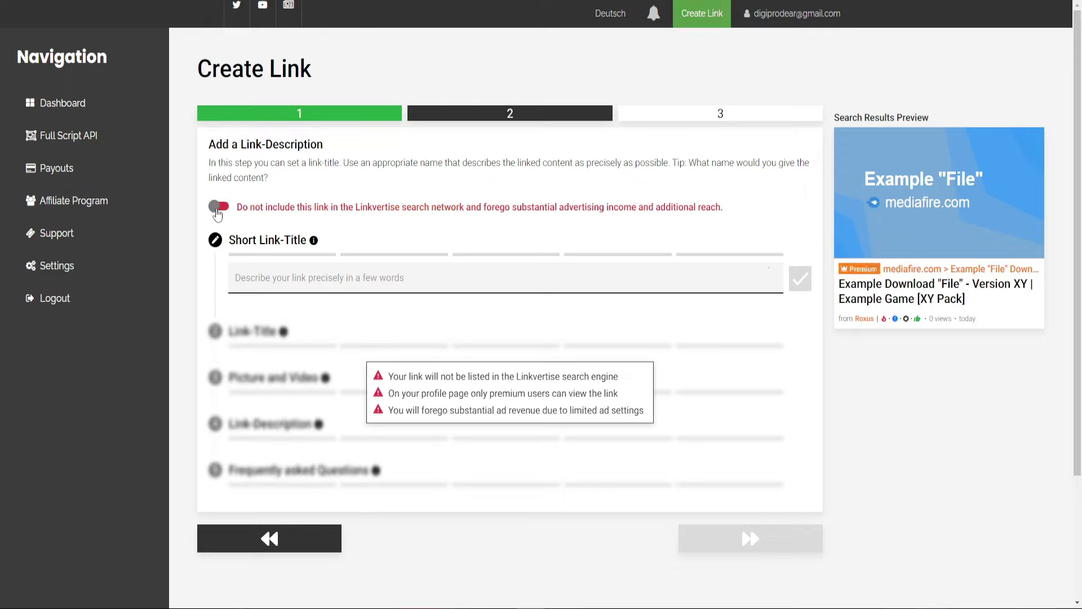
left_click(217, 208)
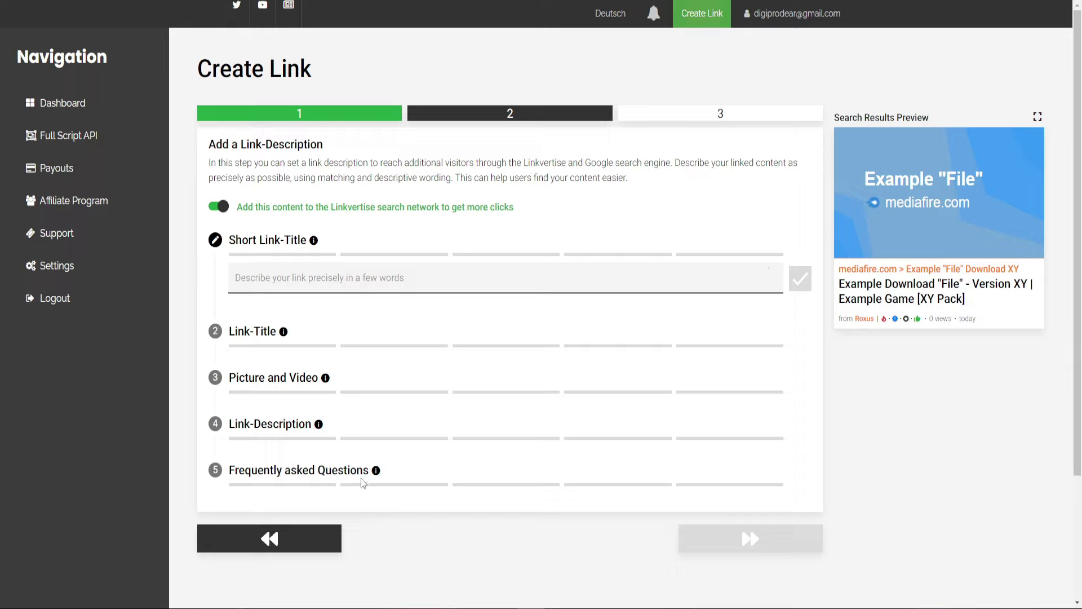
Step: Exclude the link from the Linkvertise search network and submit "mediafire" as its Short Link-Title
left_click(217, 207)
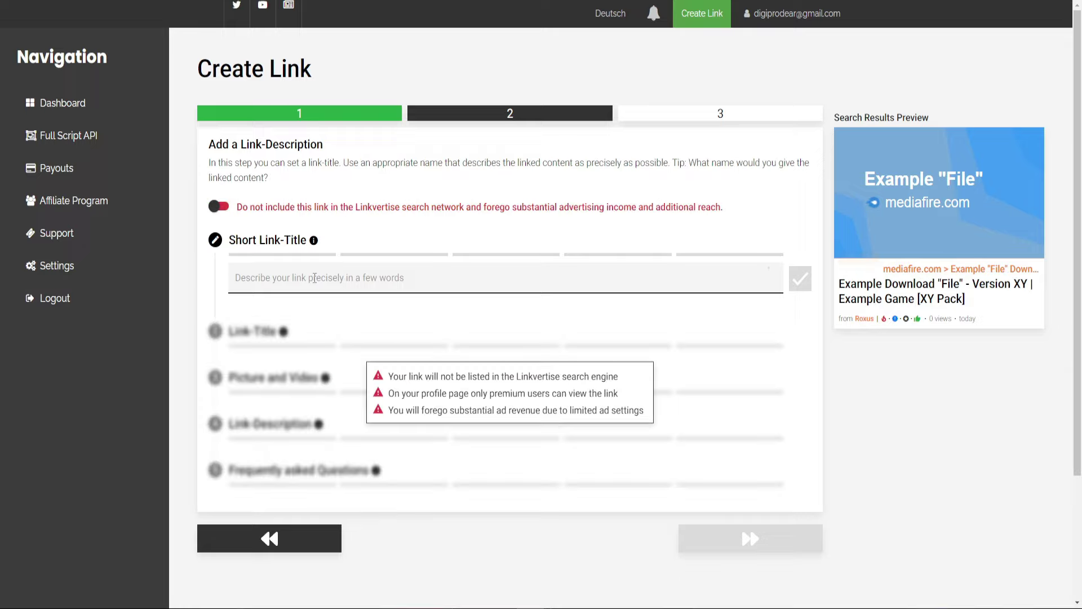
left_click(302, 281)
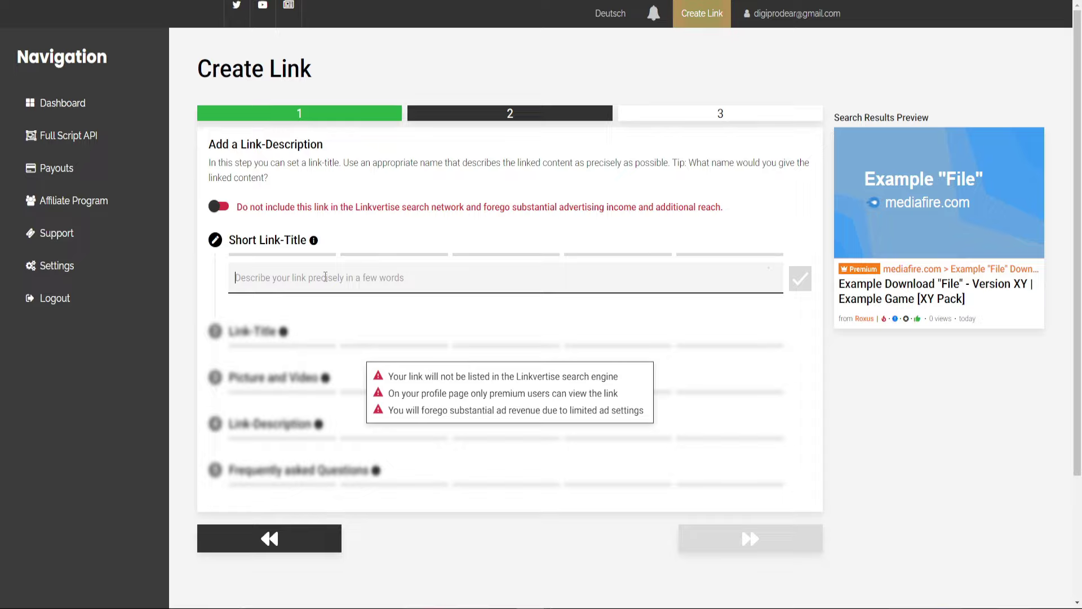
type("mediafire")
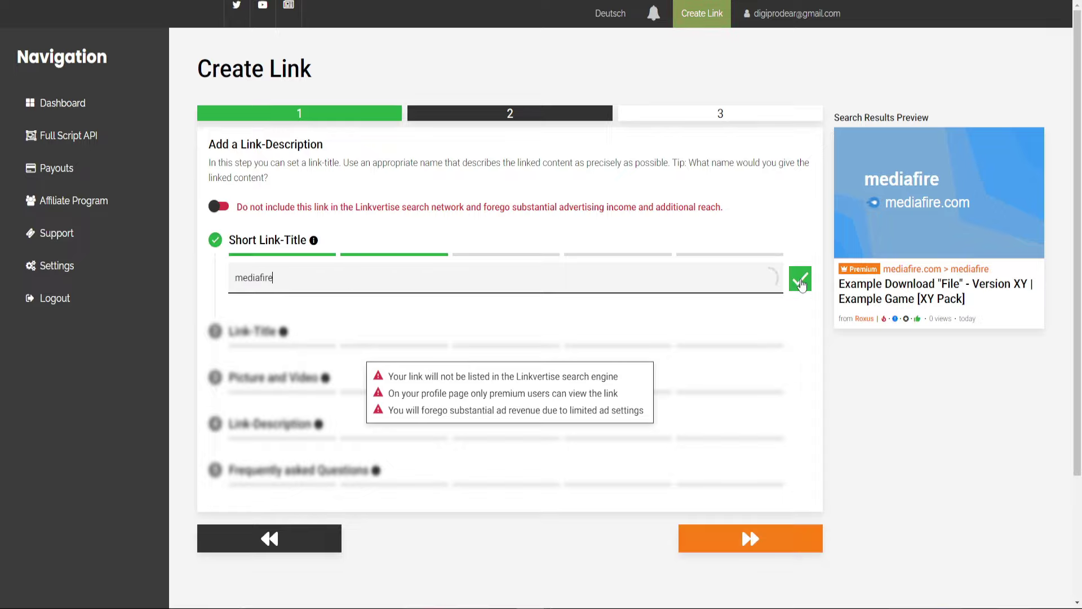
left_click(762, 537)
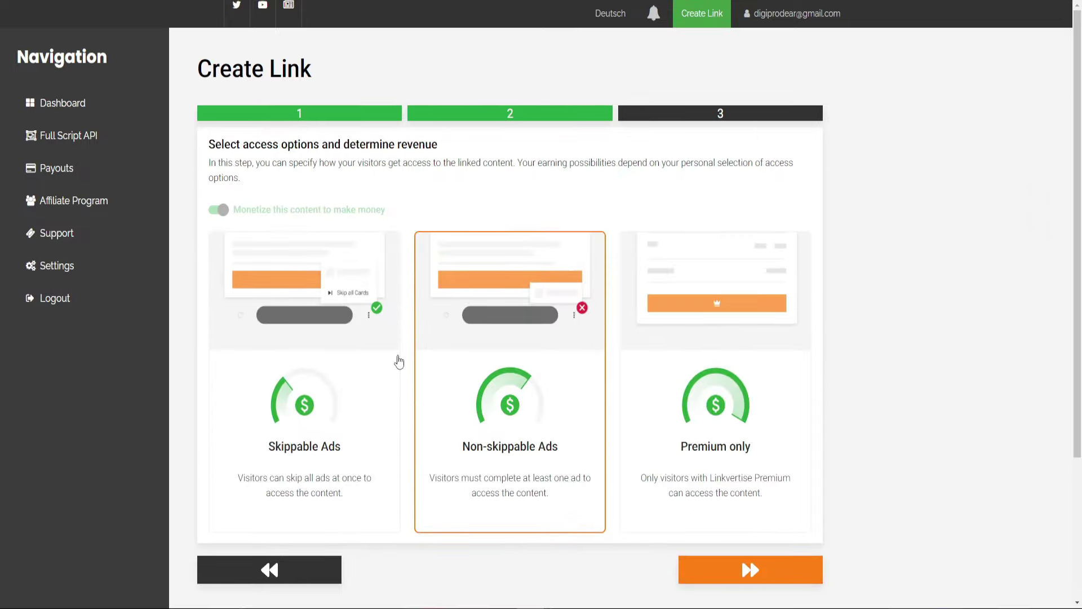
Step: Compare the access options for the link's visitors and select Premium only
scroll(398, 361, "down", 1)
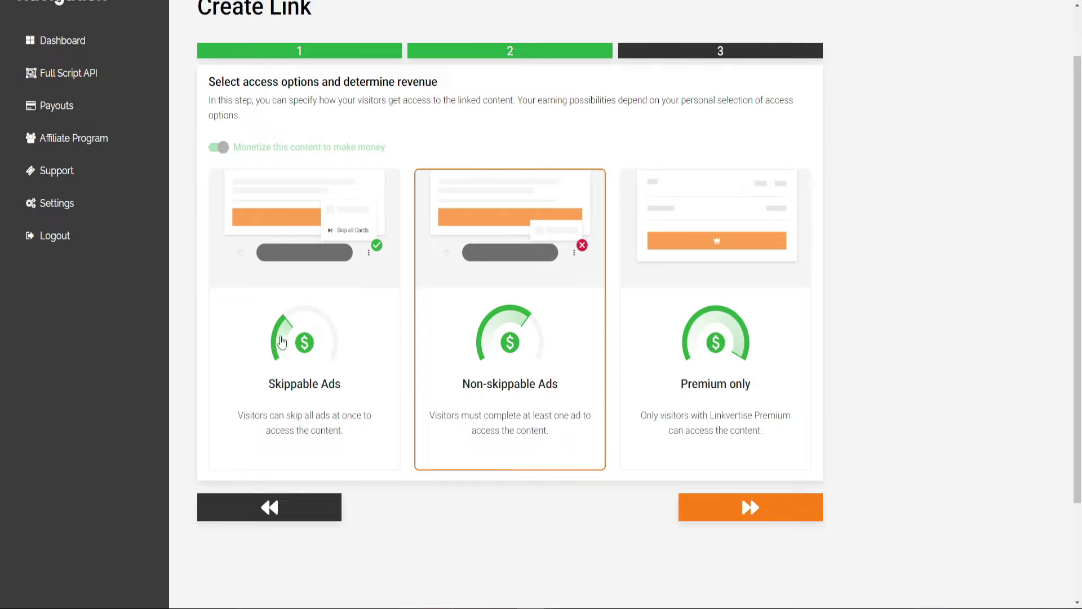
scroll(290, 353, "up", 1)
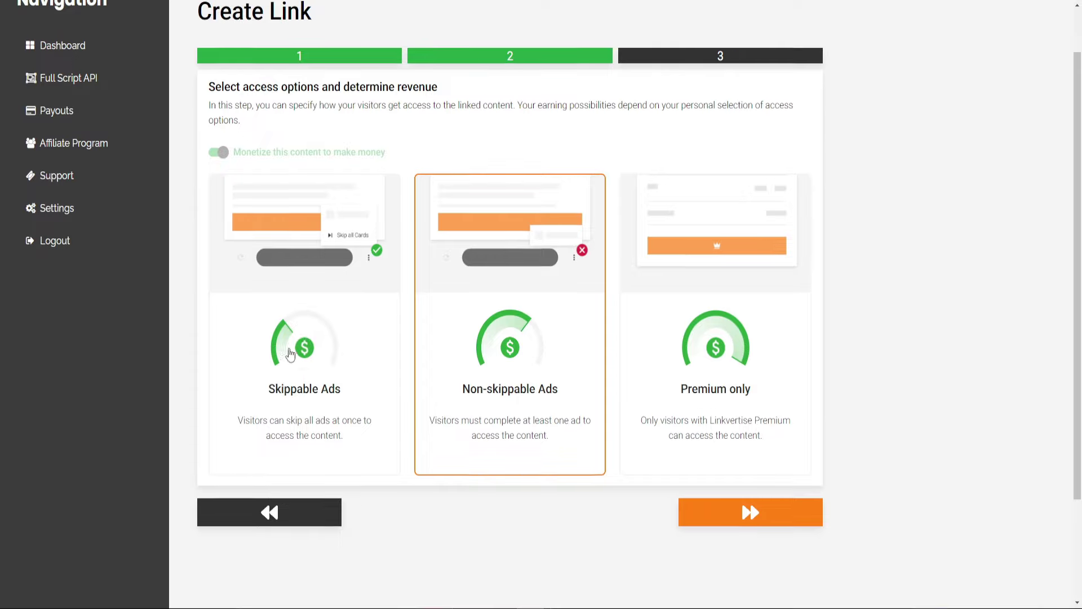
scroll(290, 353, "down", 1)
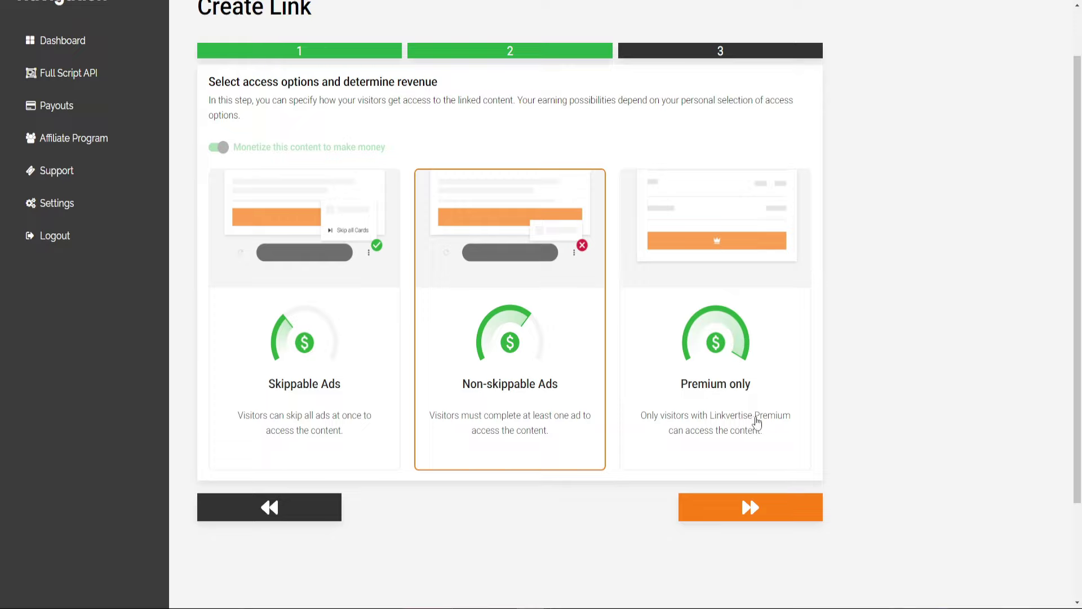
left_click(680, 347)
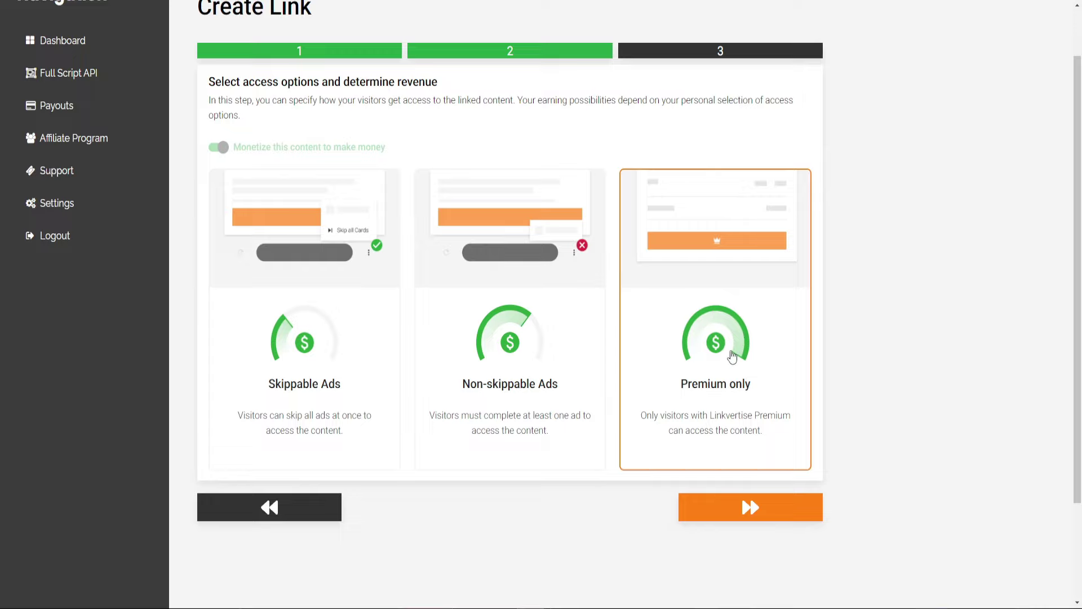
Step: Create the link with Skippable Ads as the visitors' access option and copy its share URL
left_click(510, 349)
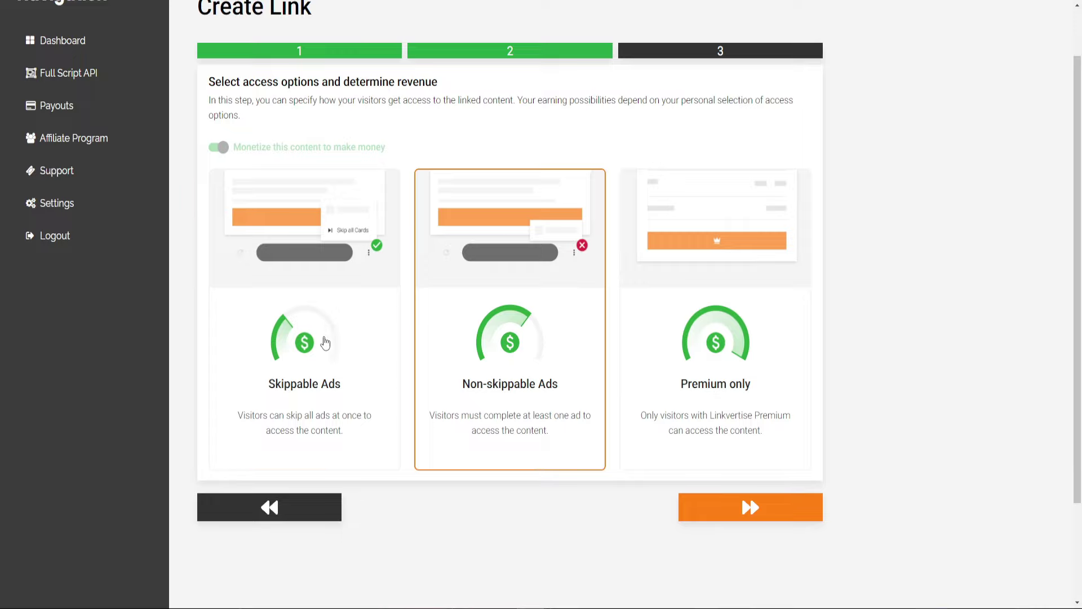
left_click(360, 321)
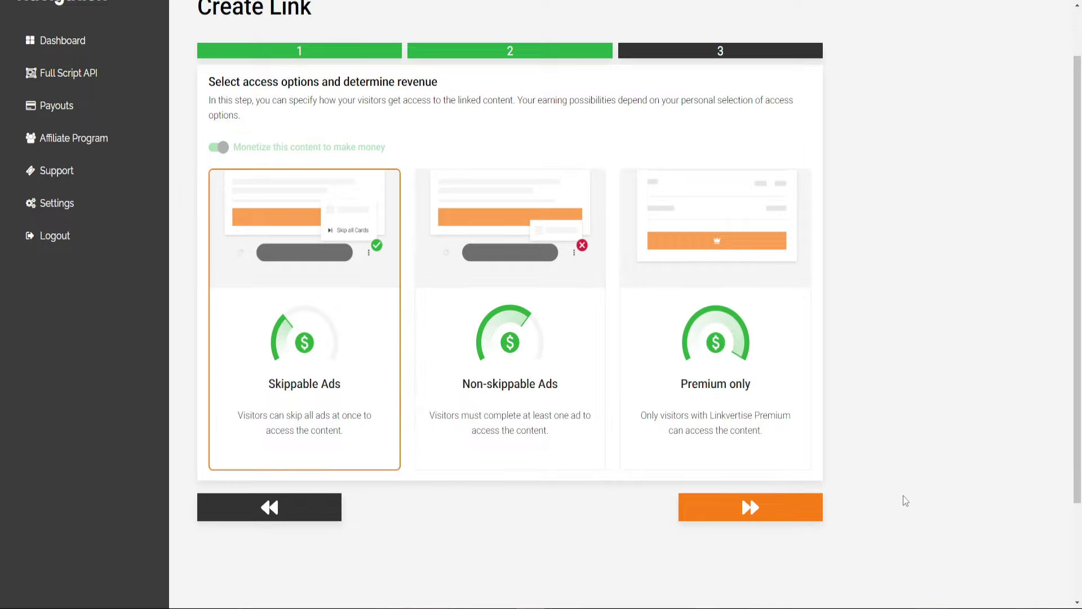
left_click(777, 513)
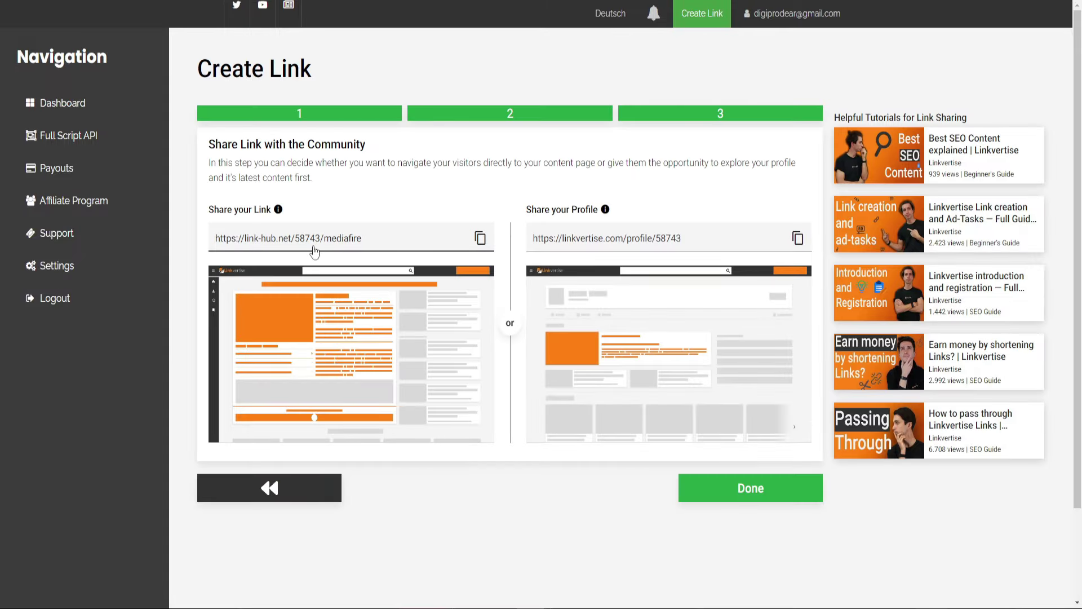
left_click(481, 237)
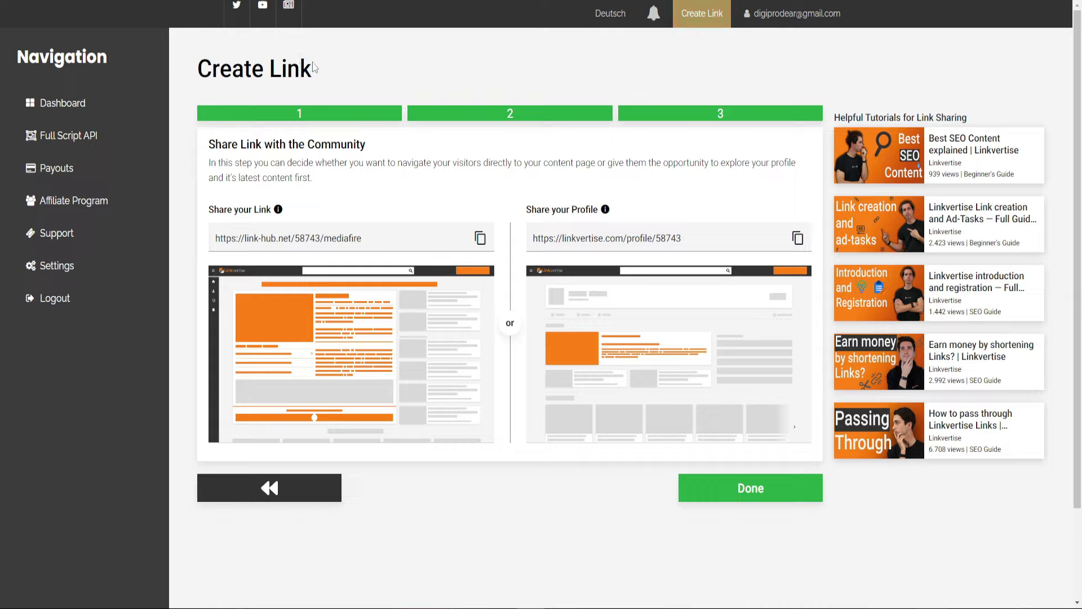
left_click_drag(314, 68, 212, 63)
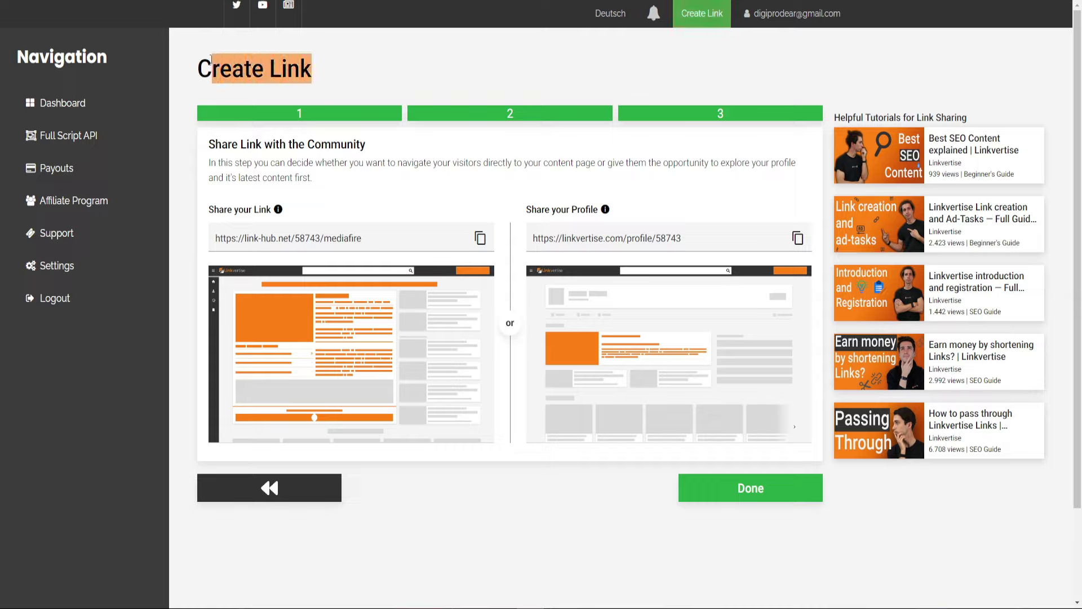
left_click(289, 66)
left_click_drag(313, 67, 196, 68)
left_click(342, 63)
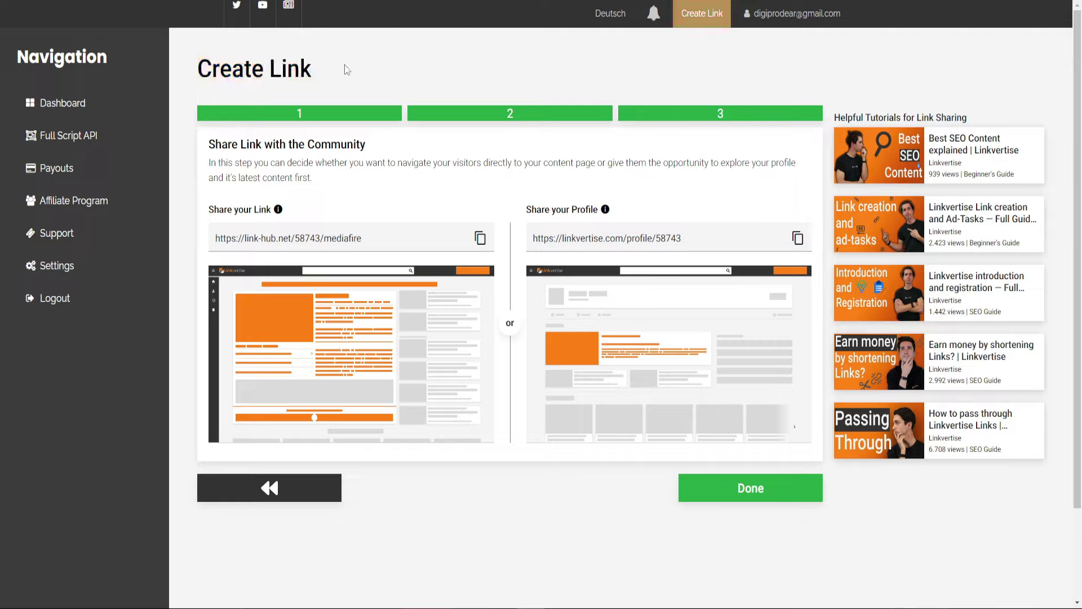